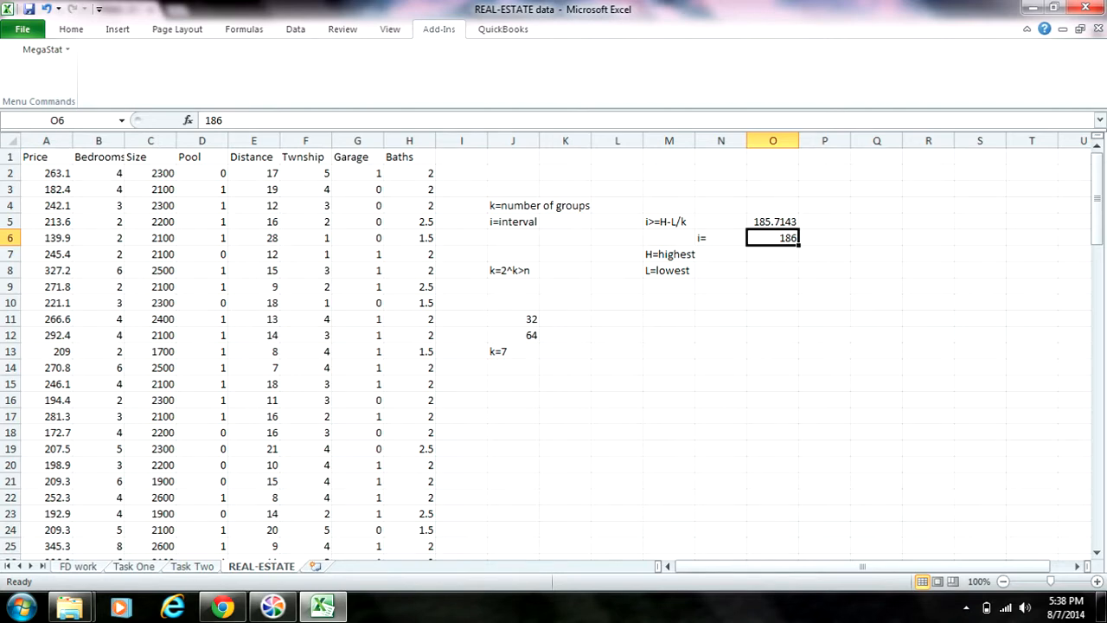
# Widen the Bedrooms column in the REAL-ESTATE sheet so its header fits.
pyautogui.moveTo(125, 140); pyautogui.dragTo(146, 141)
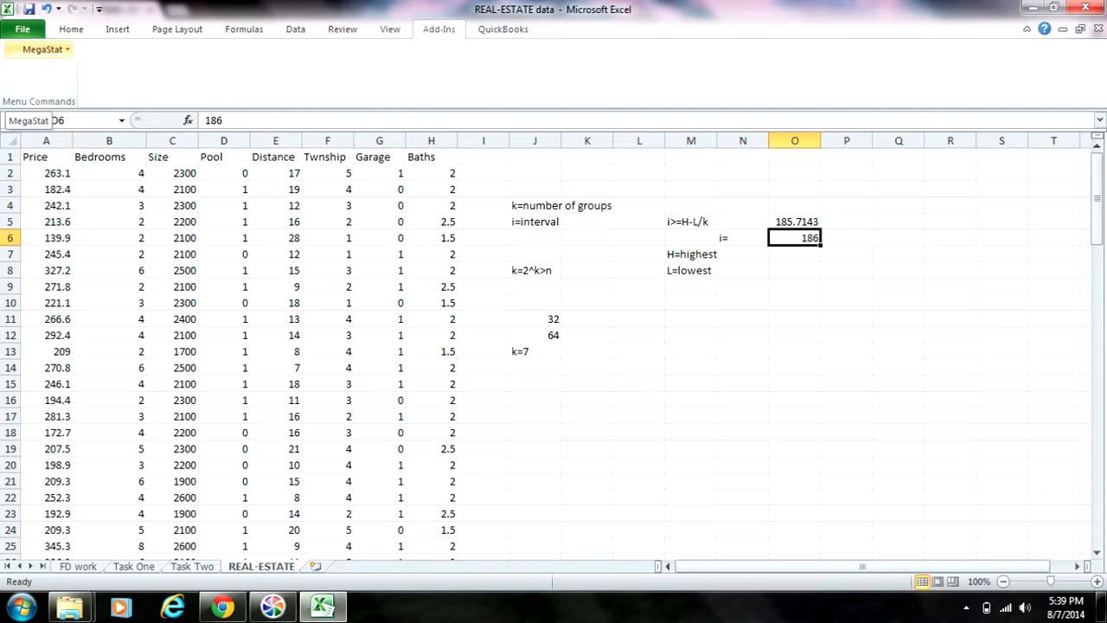
# Start a MegaStat scatterplot and set the Size data C2:C106 as its horizontal axis range.
pyautogui.click(43, 50)
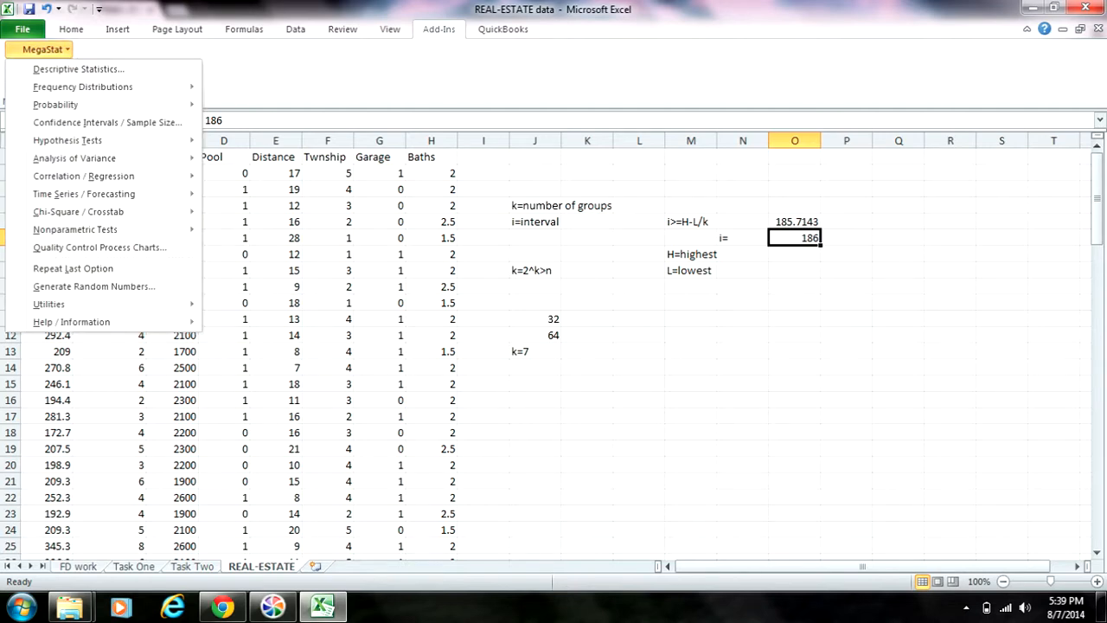
pyautogui.moveTo(84, 175)
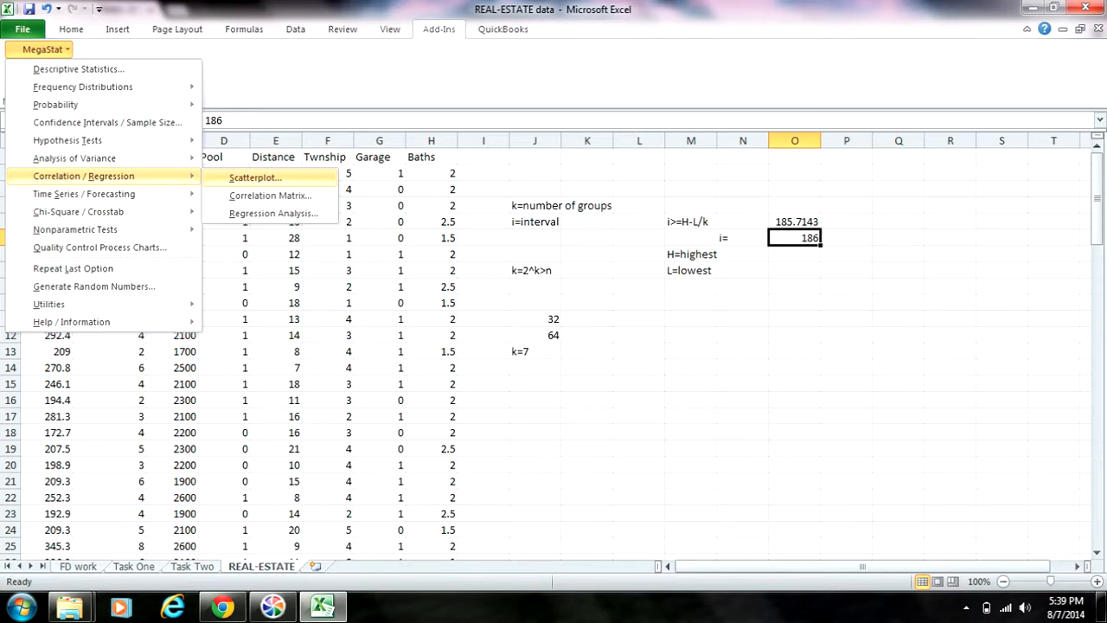
pyautogui.click(255, 177)
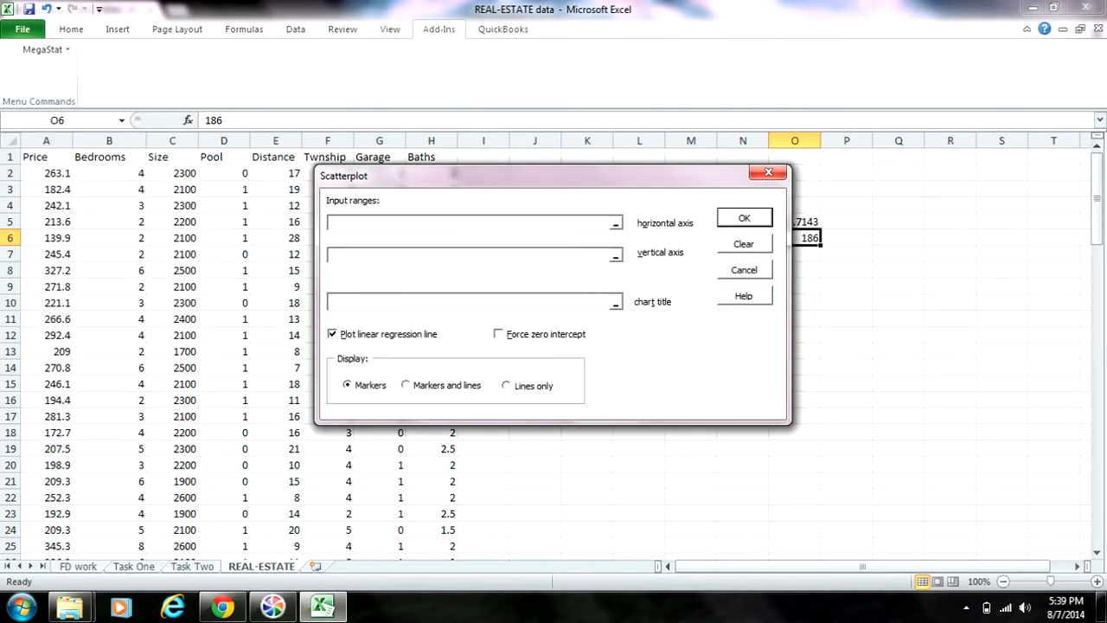
pyautogui.moveTo(519, 176); pyautogui.dragTo(564, 65)
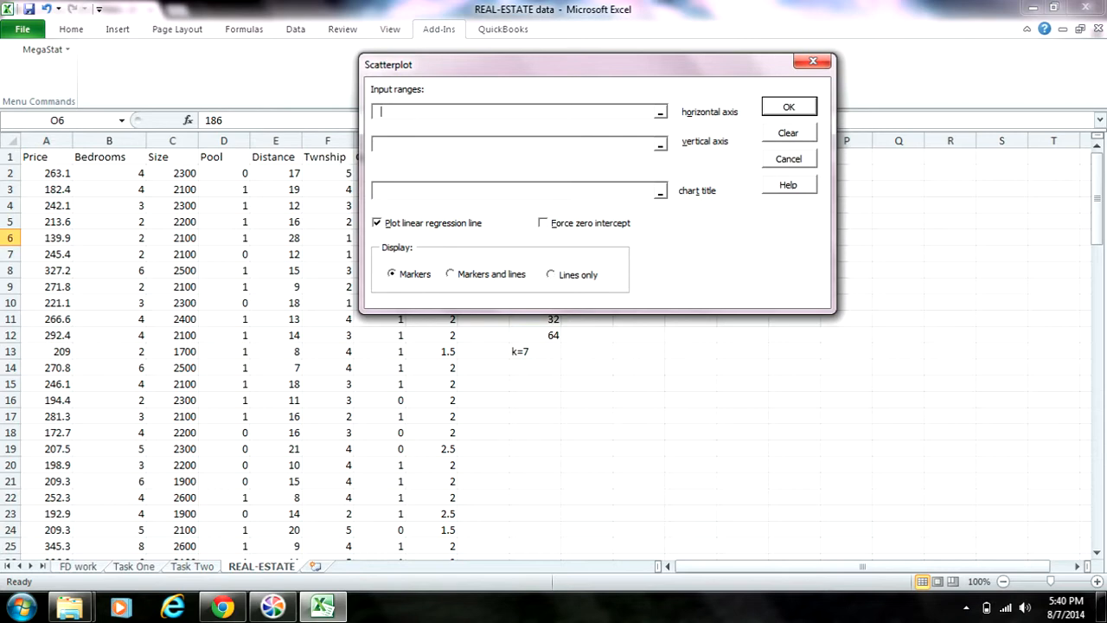
pyautogui.click(47, 141)
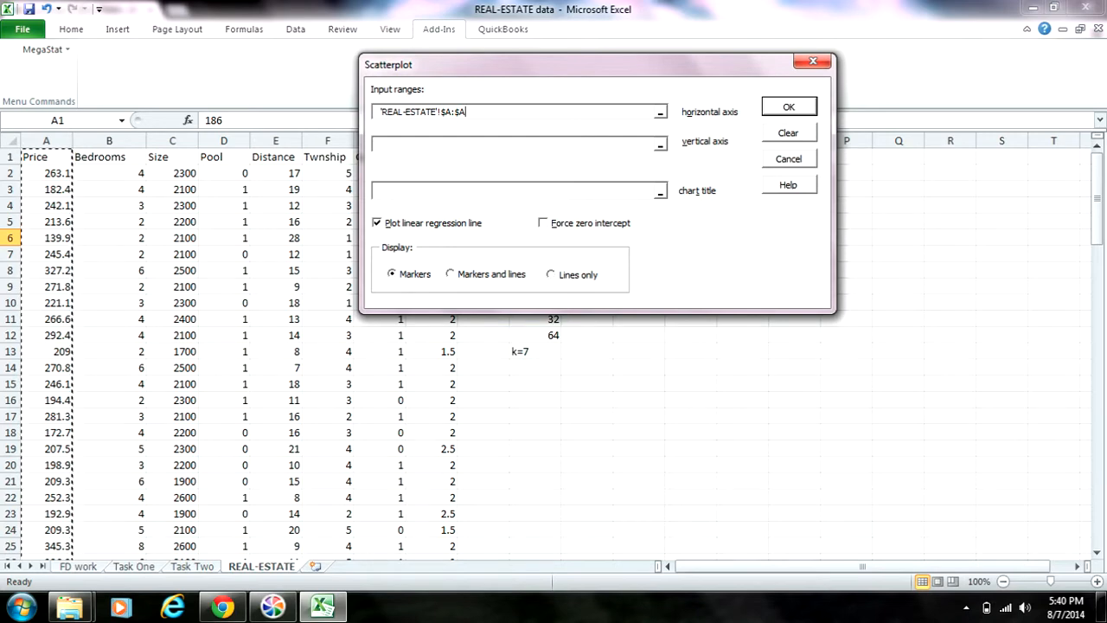
pyautogui.click(172, 141)
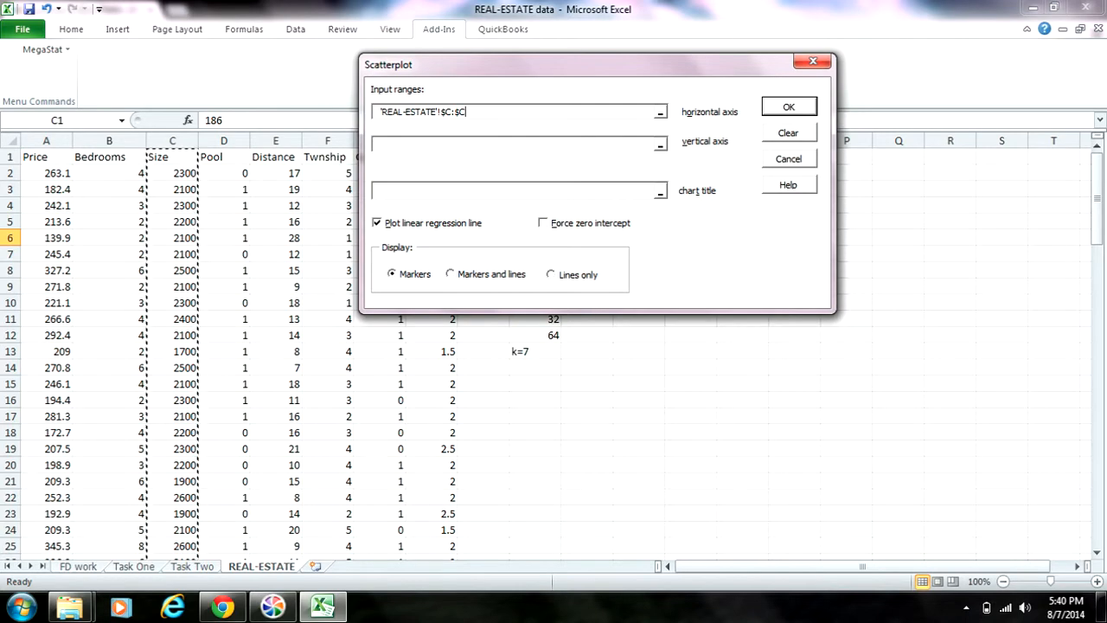
pyautogui.click(661, 113)
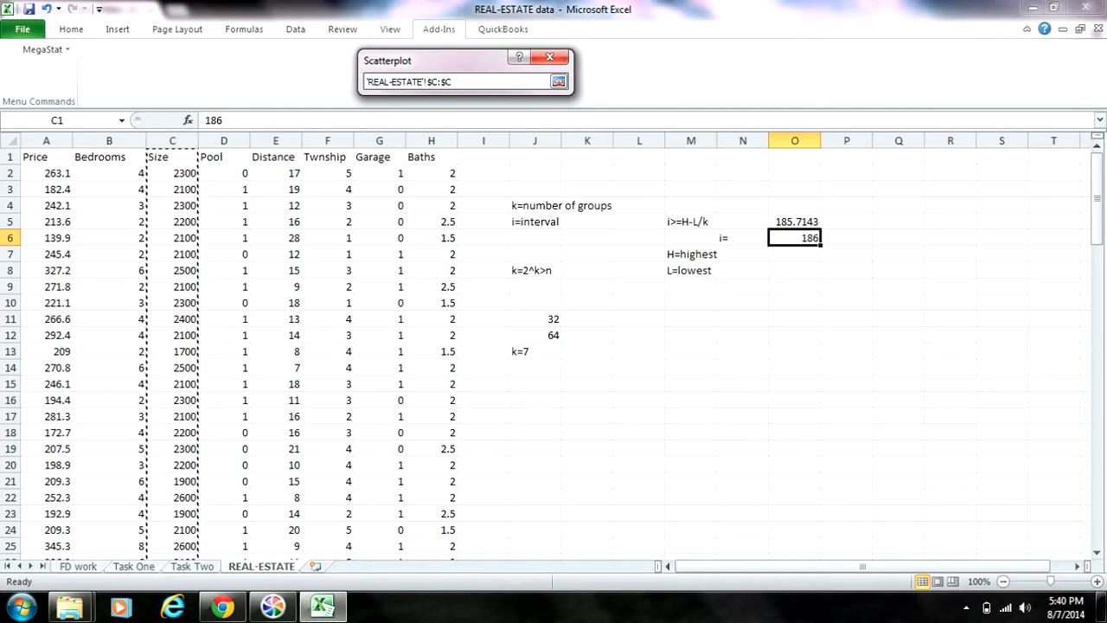
pyautogui.click(173, 173)
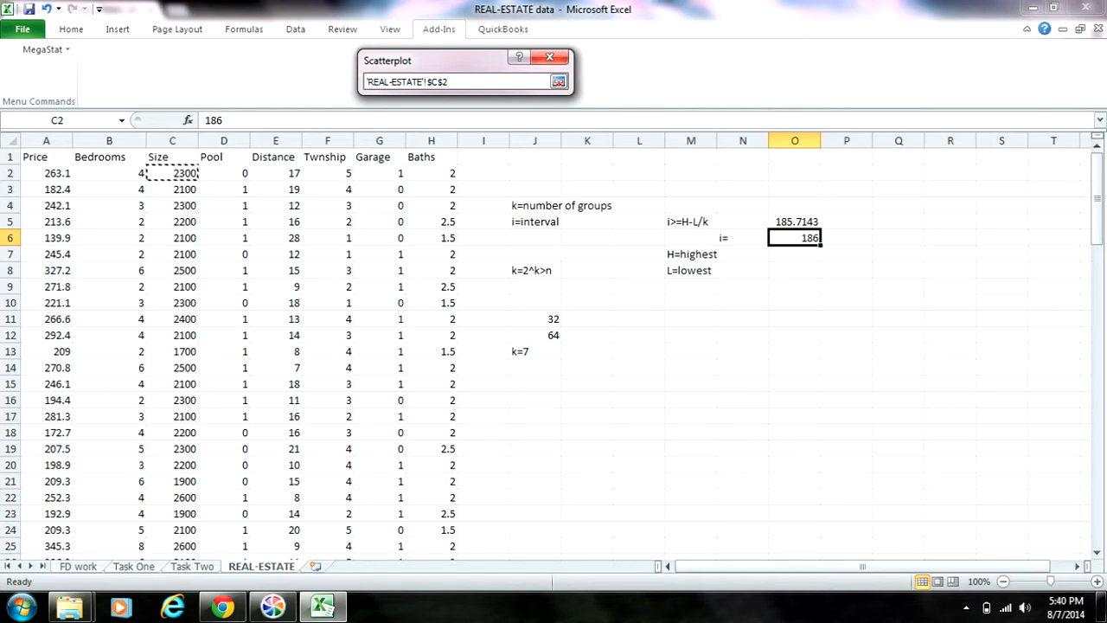
pyautogui.moveTo(186, 173); pyautogui.dragTo(192, 530)
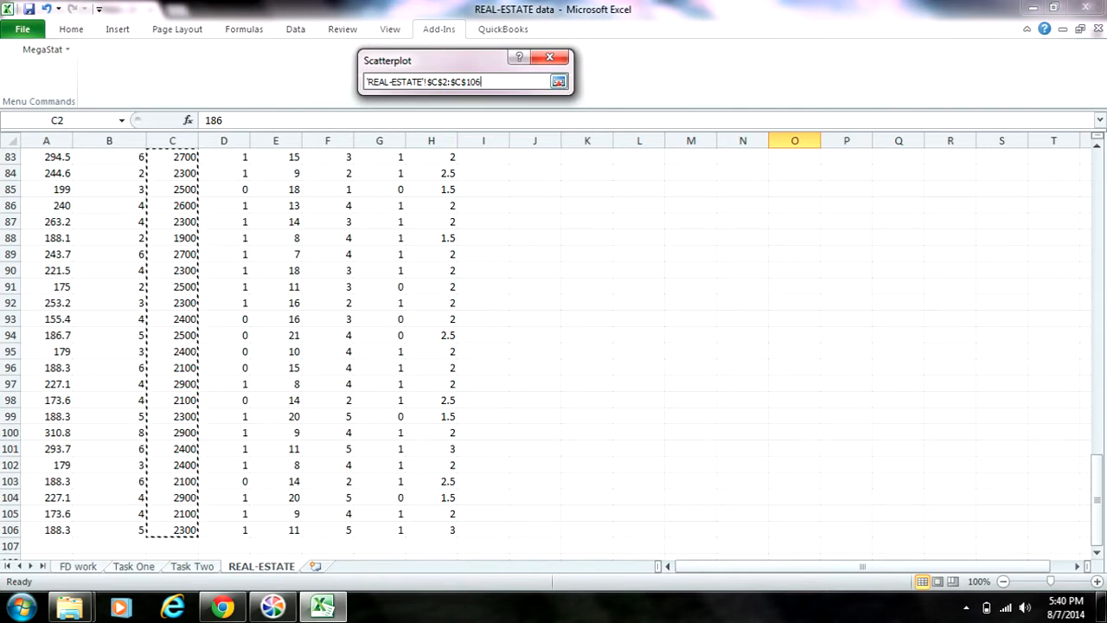
pyautogui.click(559, 81)
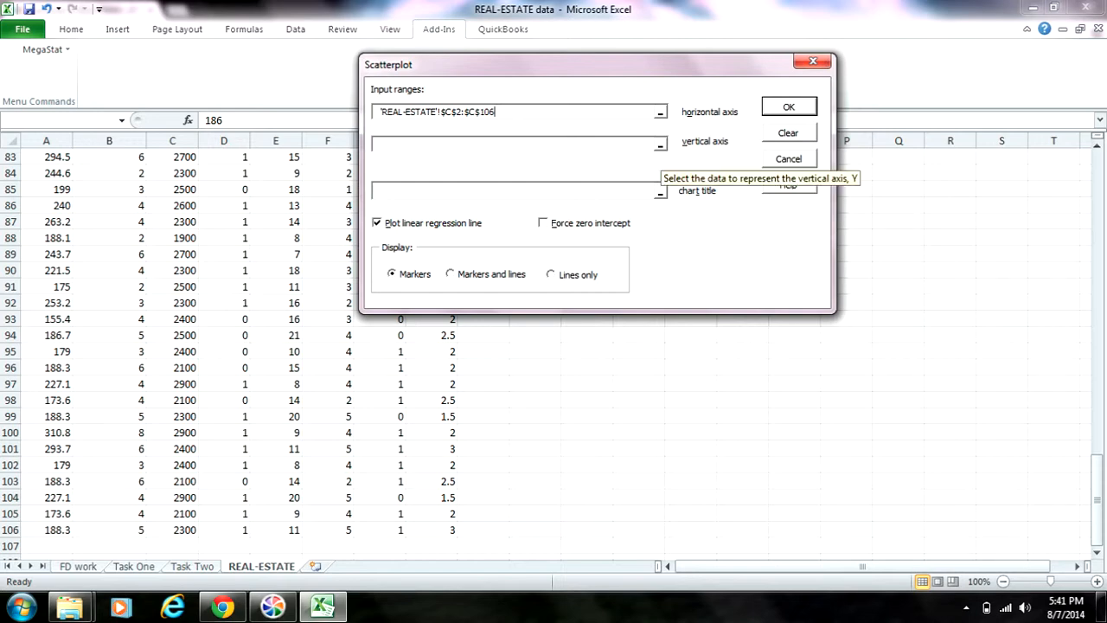
# Set the Price data A2:A106 as the scatterplot's vertical axis range.
pyautogui.click(660, 145)
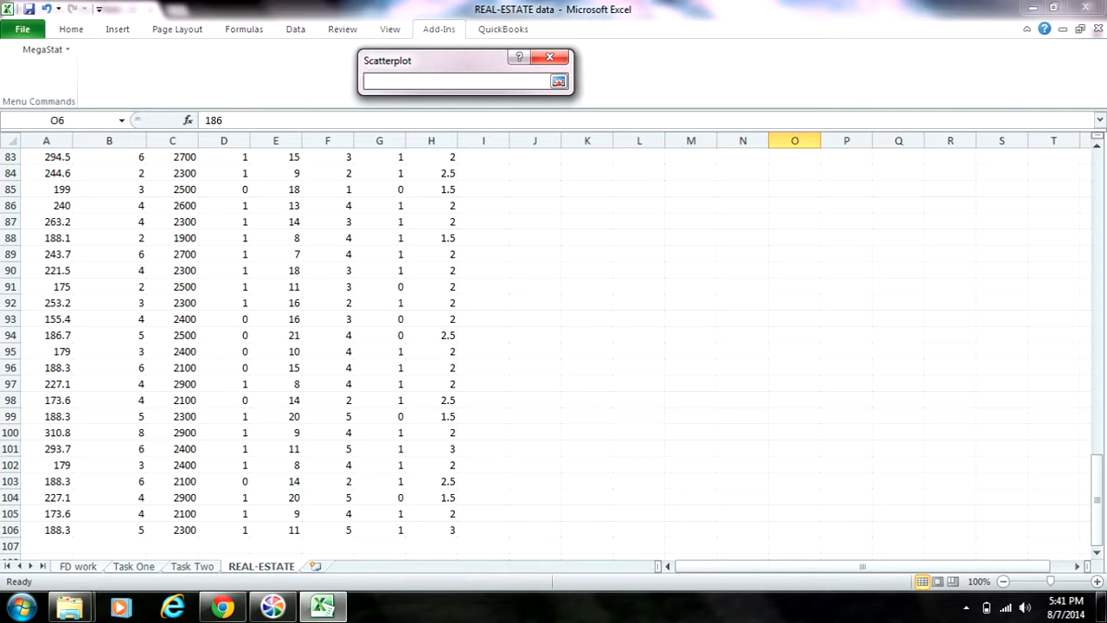
pyautogui.moveTo(52, 530); pyautogui.dragTo(73, 173)
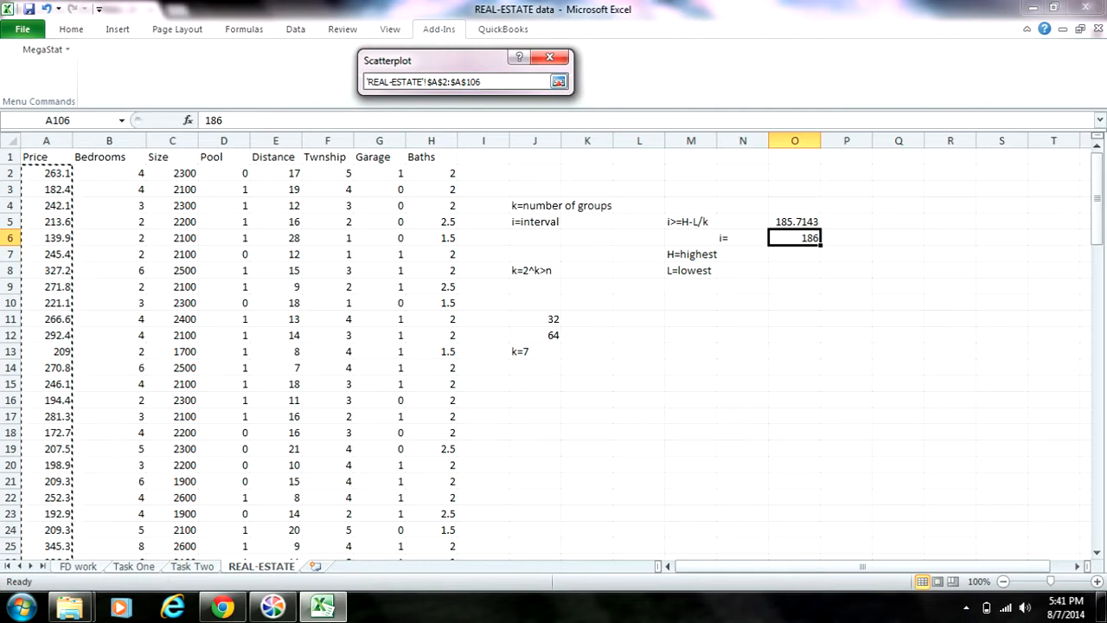
pyautogui.press('Return')
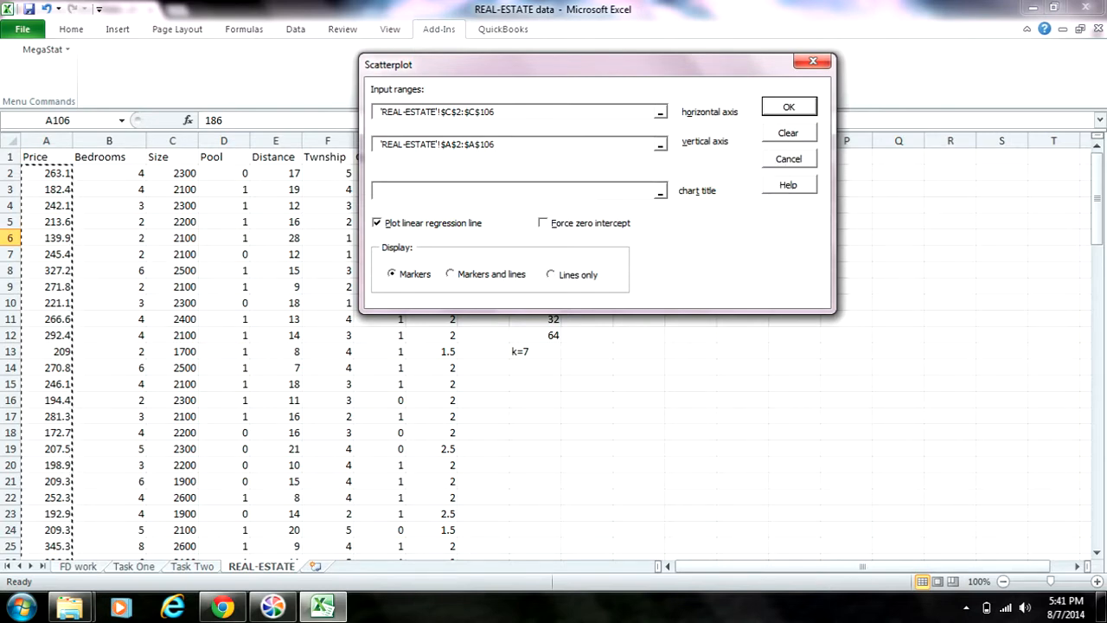
# Title the scatterplot "Correlation Between Size and Price" and generate it with the linear regression line.
pyautogui.click(789, 106)
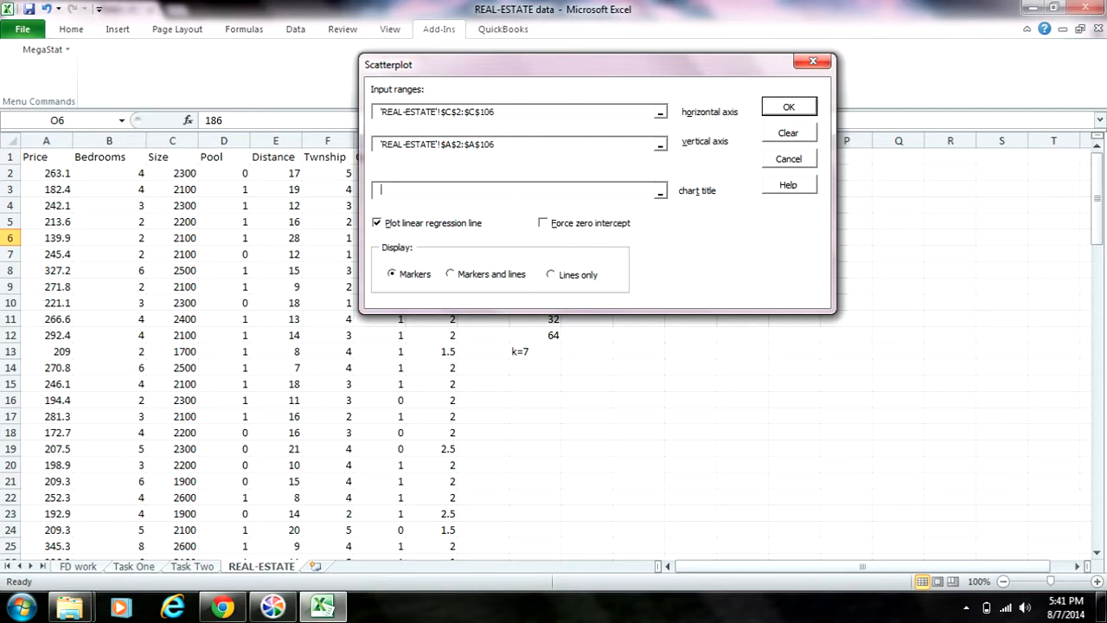
pyautogui.write('Correlation Between Size a')
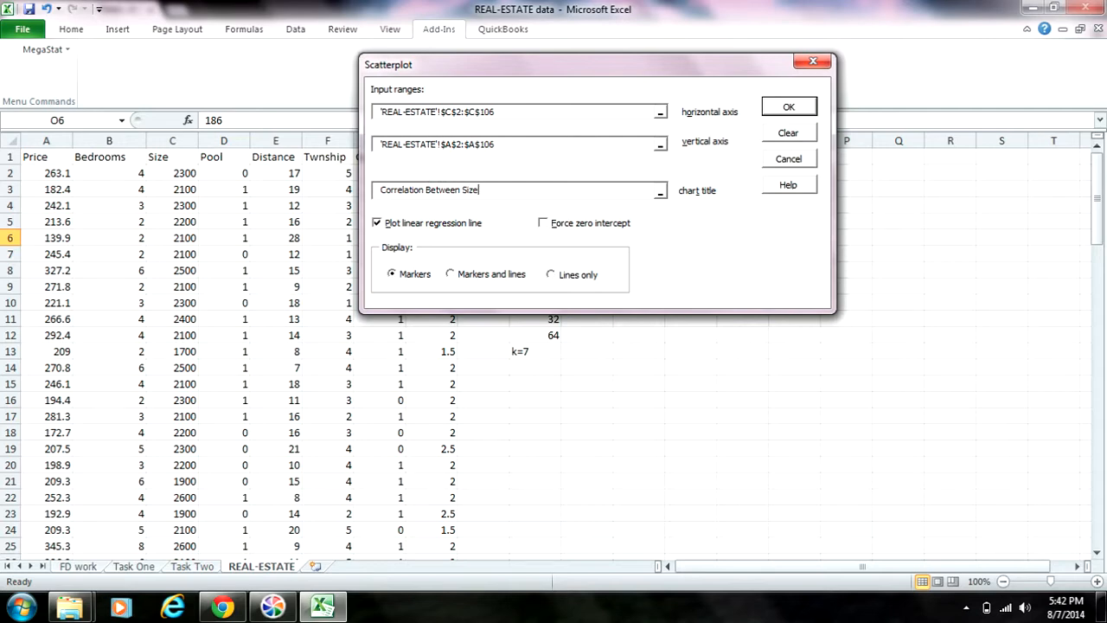
pyautogui.press('BackSpace')
pyautogui.write('of')
pyautogui.press('BackSpace')
pyautogui.press('BackSpace')
pyautogui.press('BackSpace')
pyautogui.write('and Price')
pyautogui.press('Return')
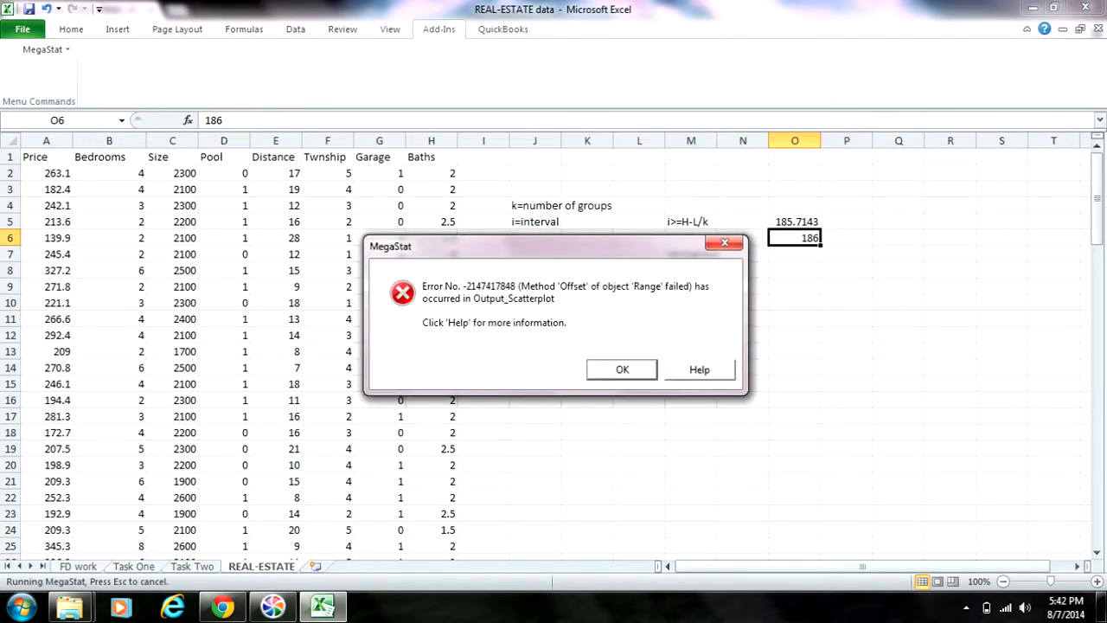
pyautogui.press('Return')
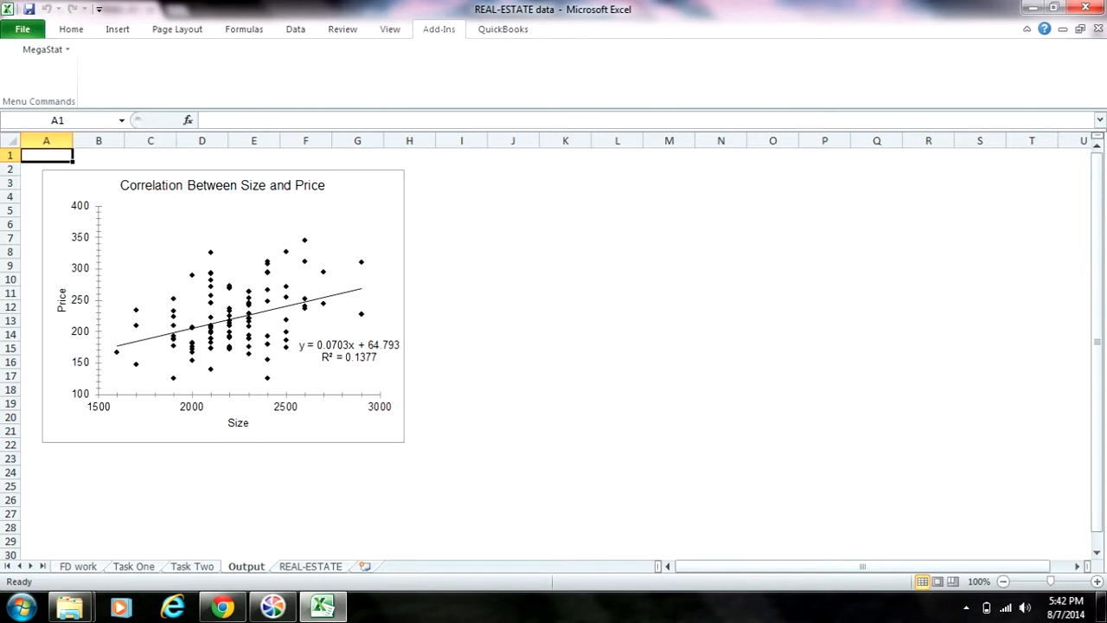
# Enlarge the scatterplot so that it extends to about column K and row 29.
pyautogui.click(223, 306)
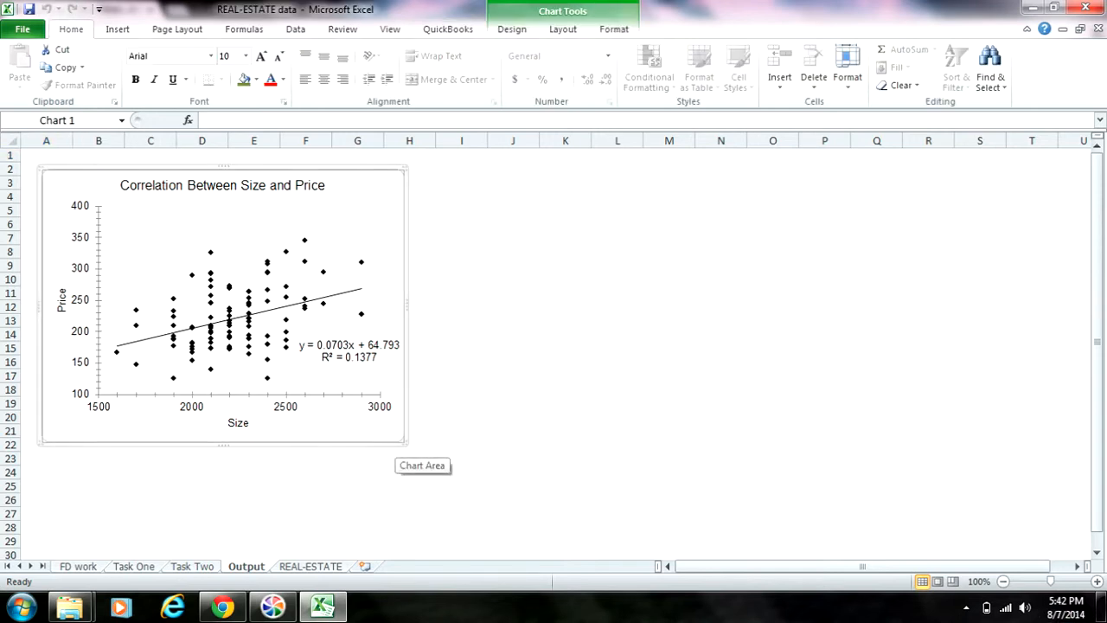
pyautogui.moveTo(405, 443); pyautogui.dragTo(597, 545)
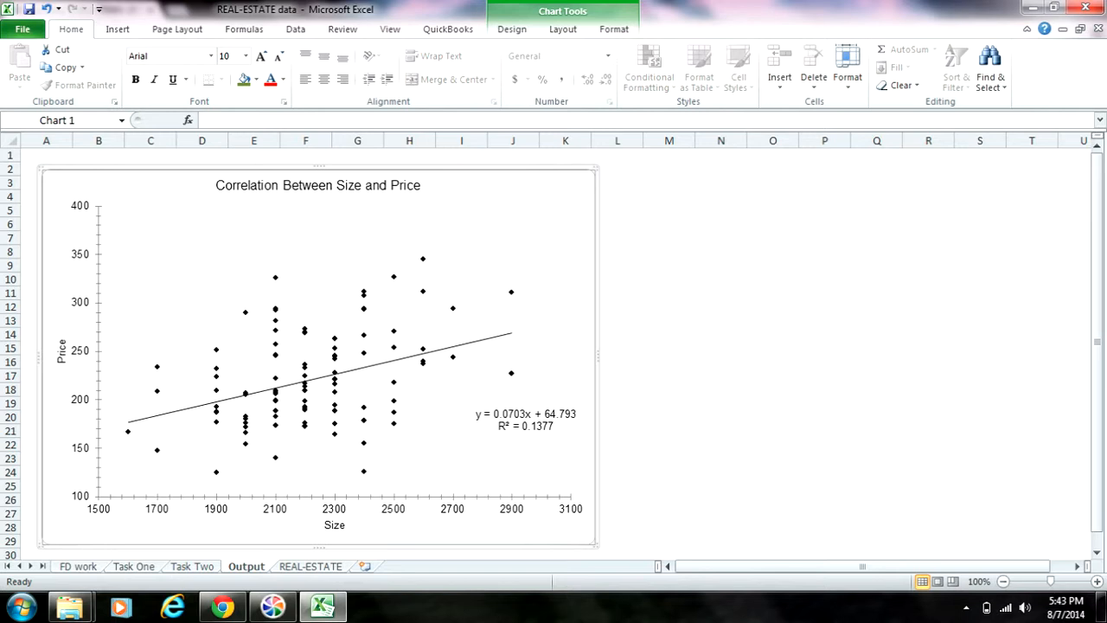
# Rename the Output sheet containing the scatterplot as Task Three.
pyautogui.rightClick(247, 567)
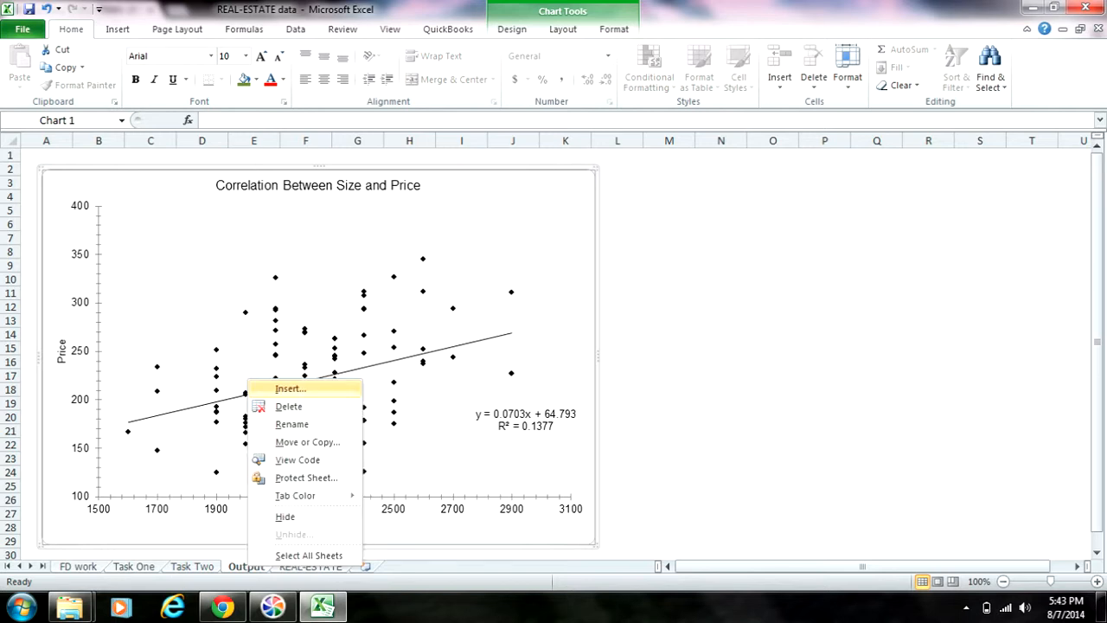
pyautogui.press('Down')
pyautogui.press('Down')
pyautogui.press('Down')
pyautogui.press('Return')
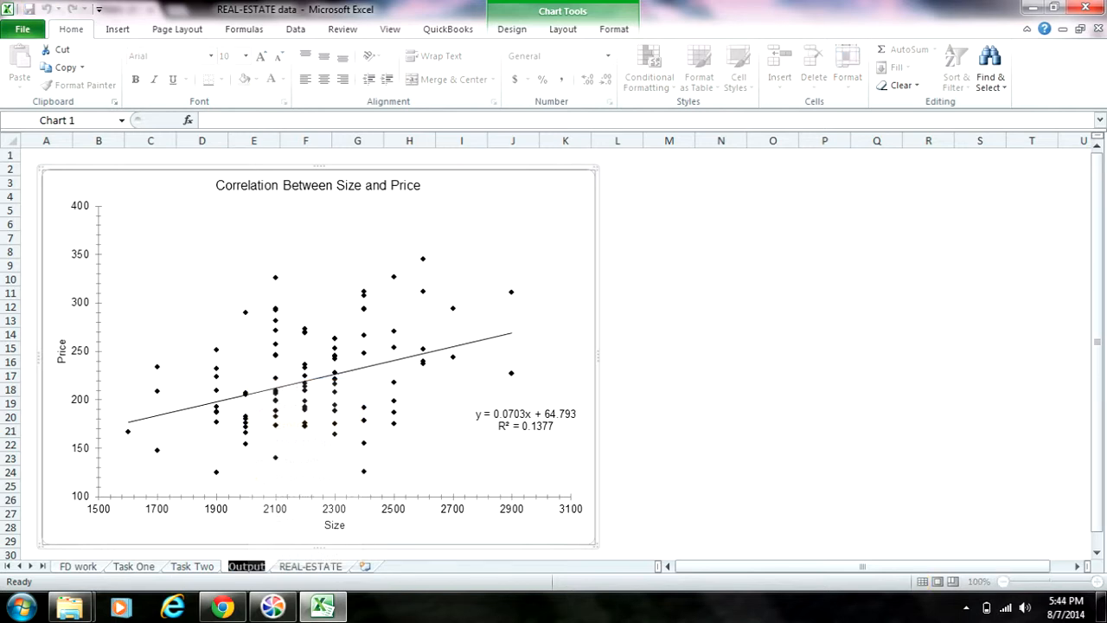
pyautogui.write('Task')
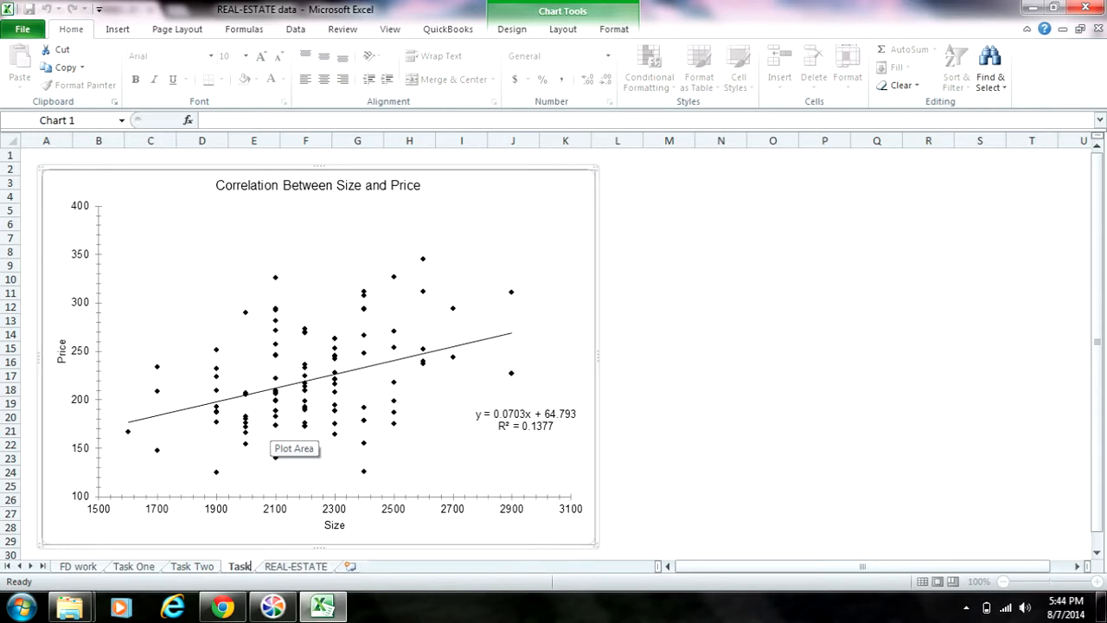
pyautogui.write(' 1hree')
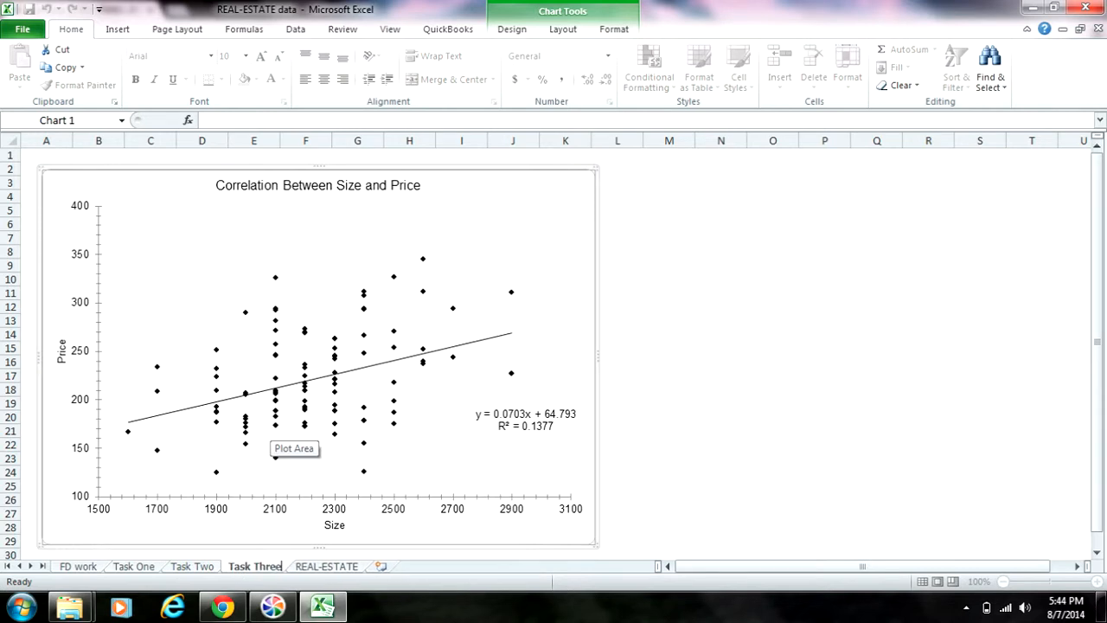
pyautogui.click(773, 389)
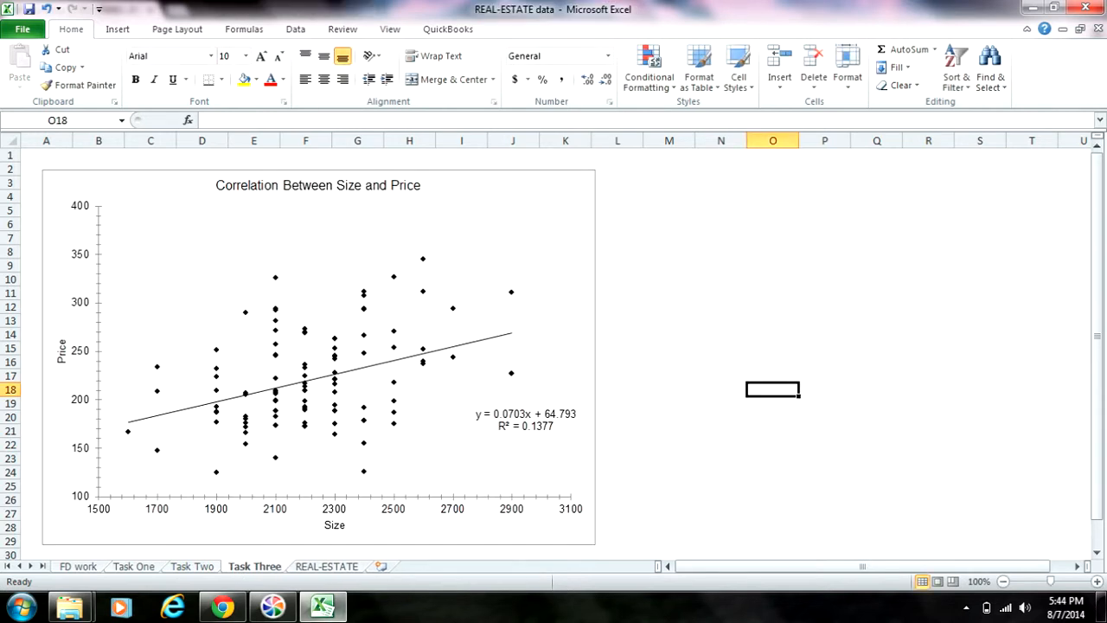
# Start a MegaStat Regression Analysis on the REAL-ESTATE sheet with the Size data C2:C106 as the independent variable.
pyautogui.hotkey('ctrl', 'pagedown')
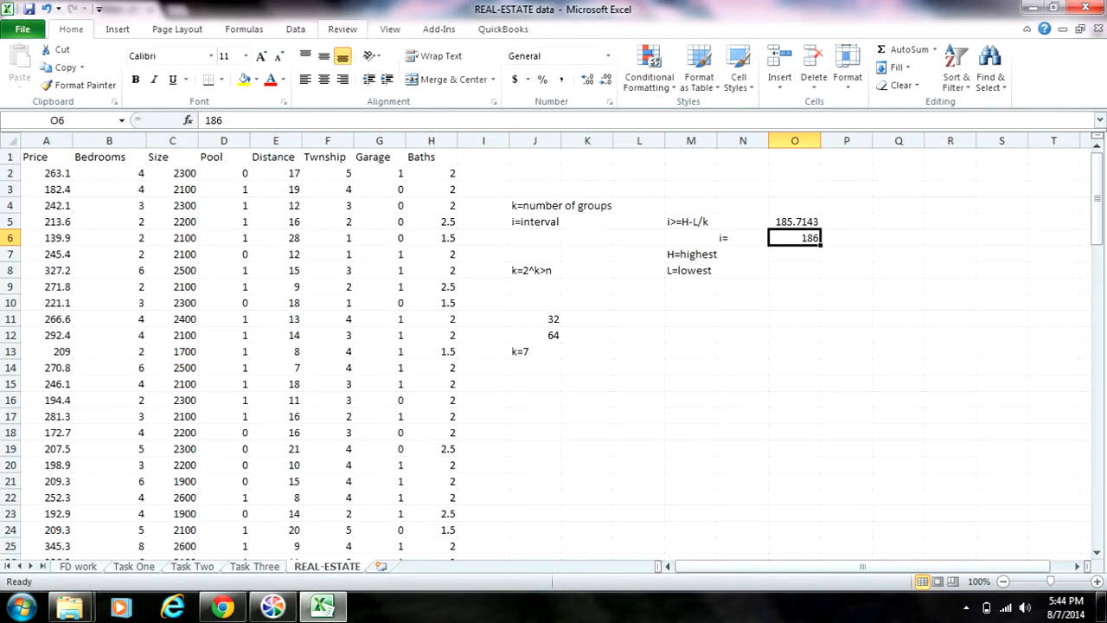
pyautogui.click(439, 29)
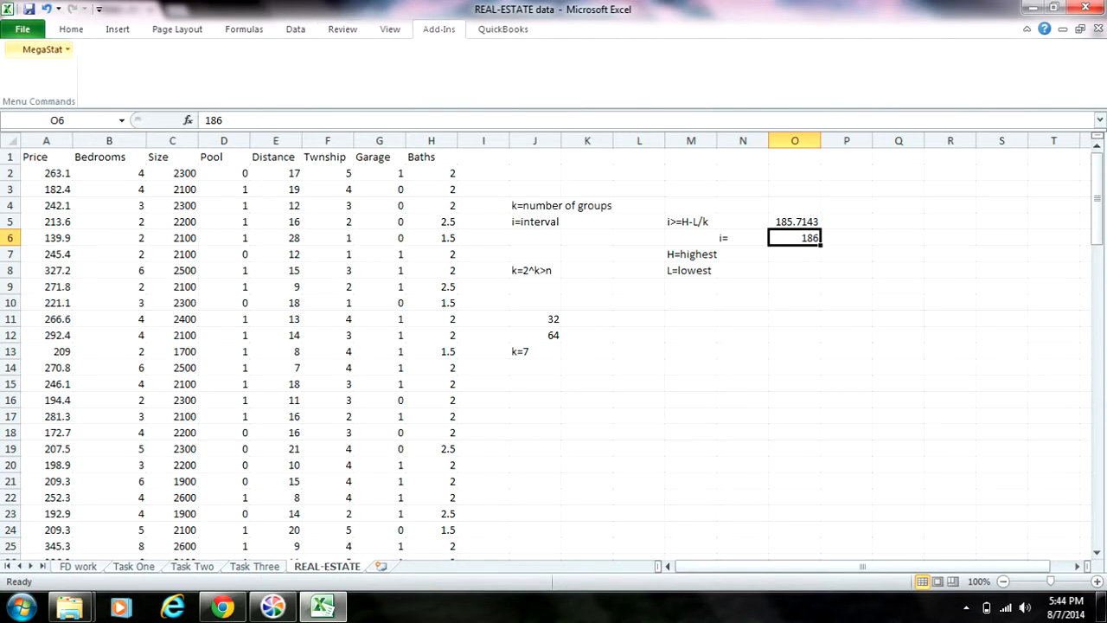
pyautogui.click(43, 49)
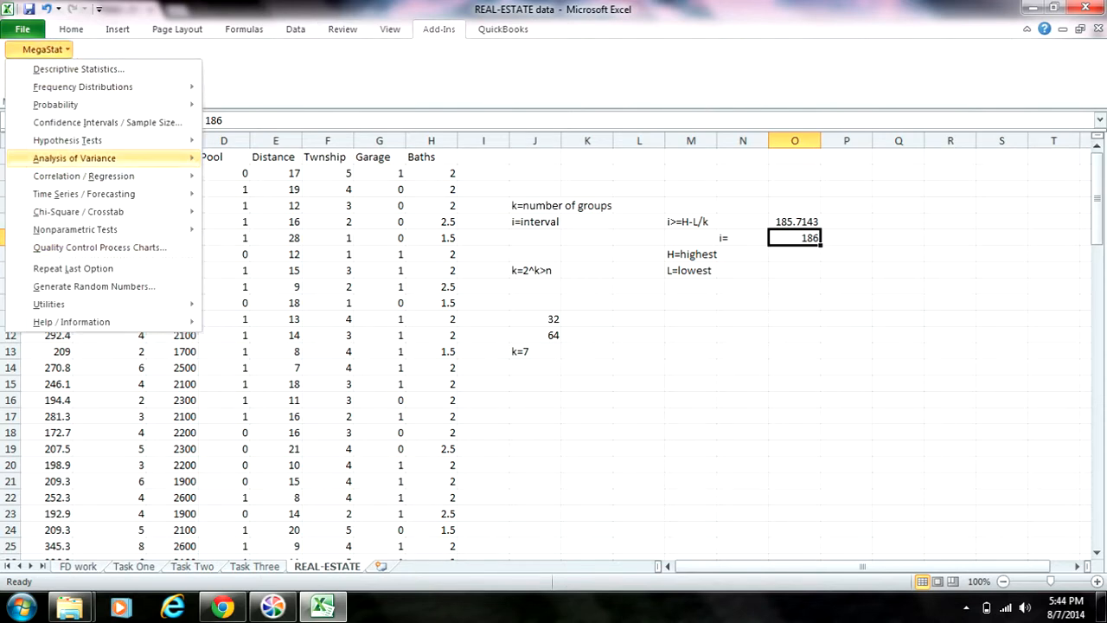
pyautogui.moveTo(104, 175)
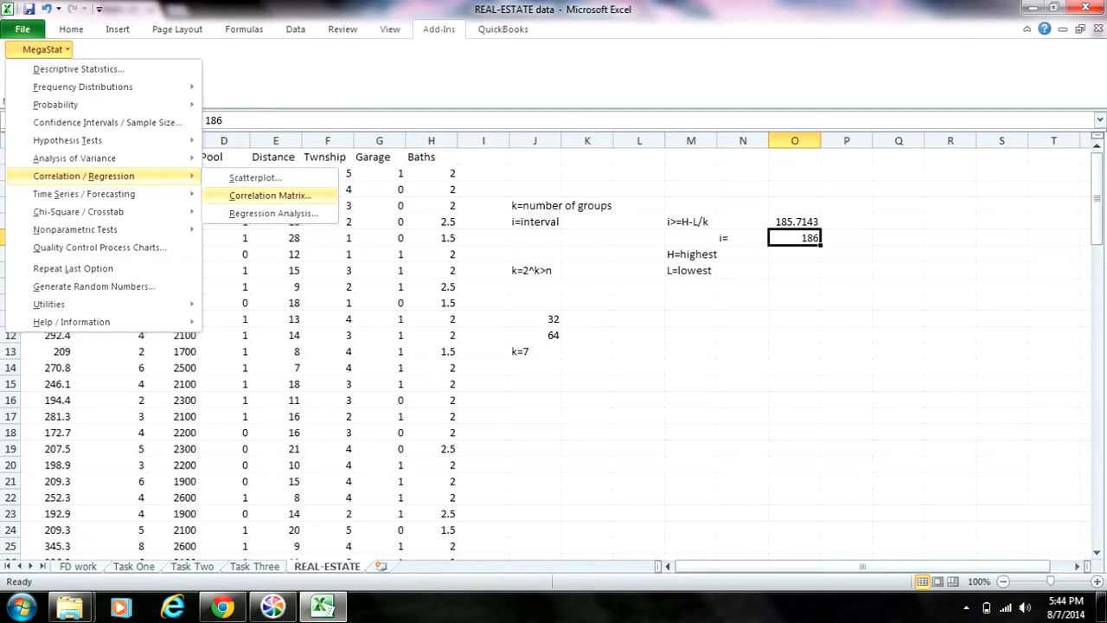
pyautogui.click(273, 213)
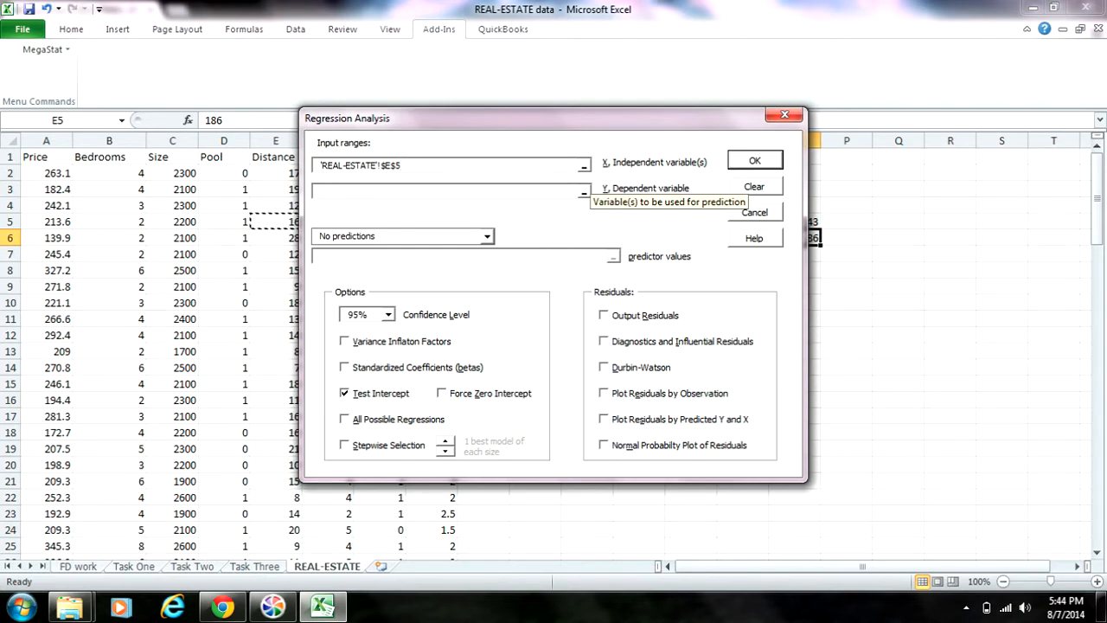
pyautogui.click(585, 166)
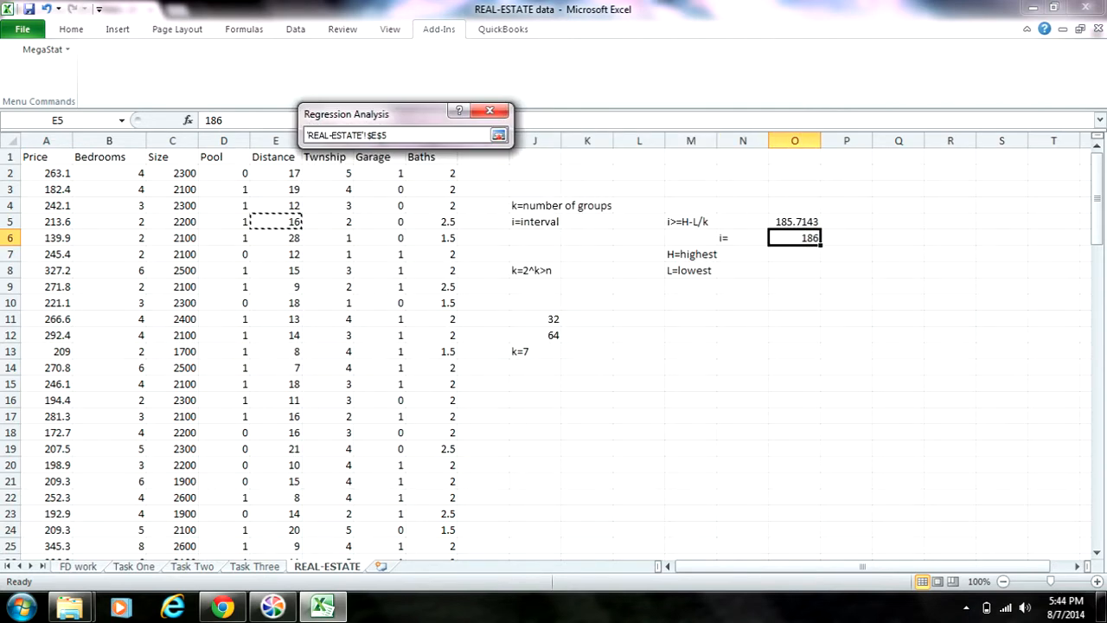
pyautogui.moveTo(173, 173); pyautogui.dragTo(186, 481)
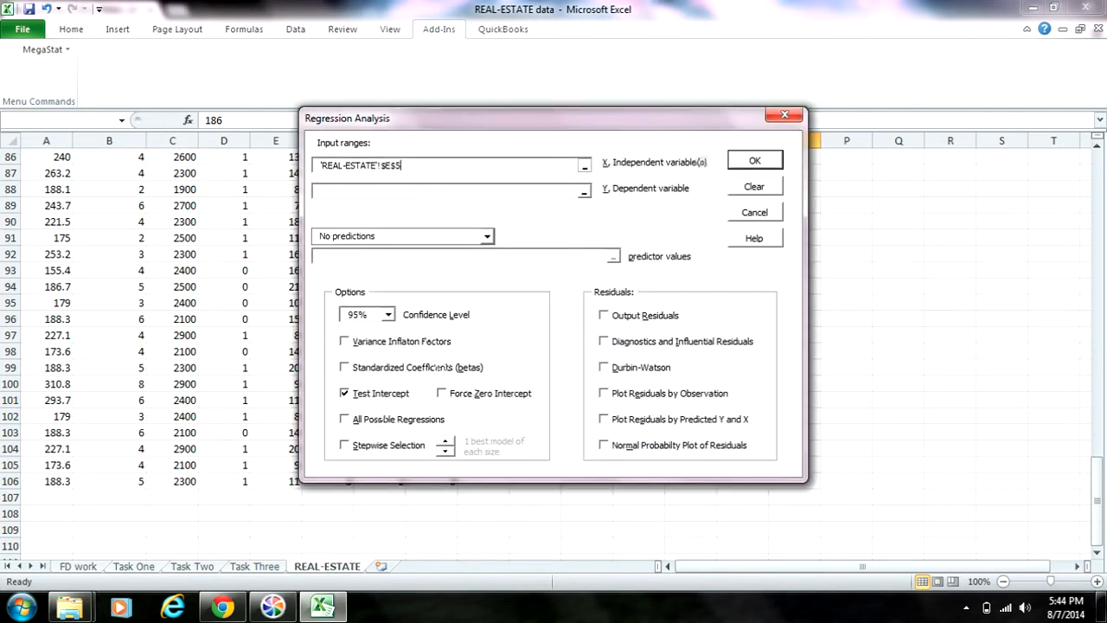
# Set the Price data A2:A106 as the dependent variable of the regression analysis.
pyautogui.click(584, 191)
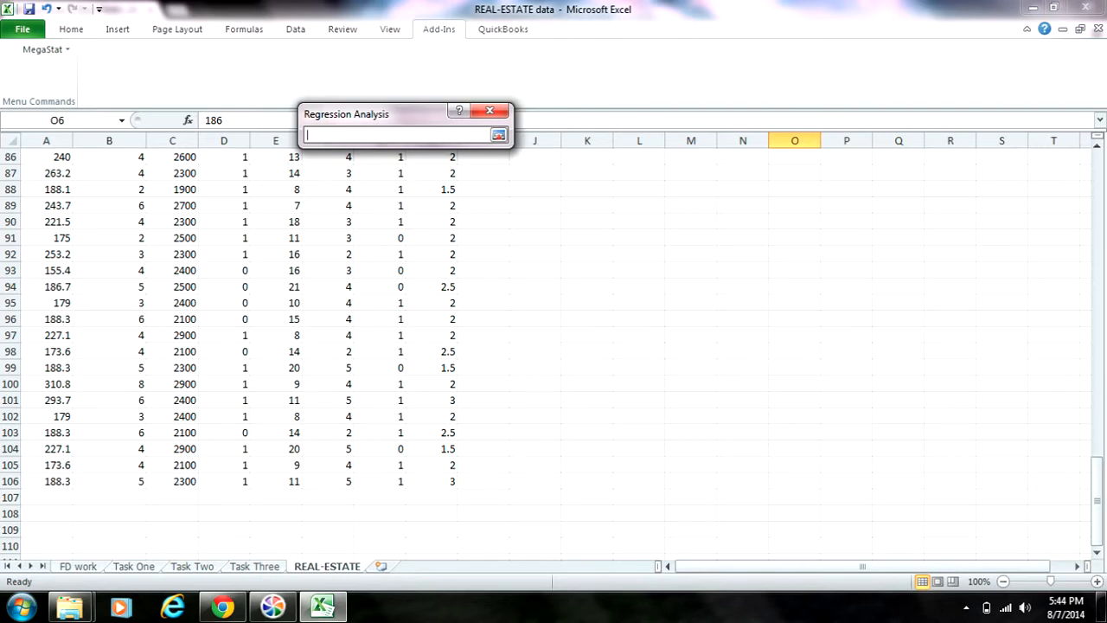
pyautogui.moveTo(57, 481); pyautogui.dragTo(57, 173)
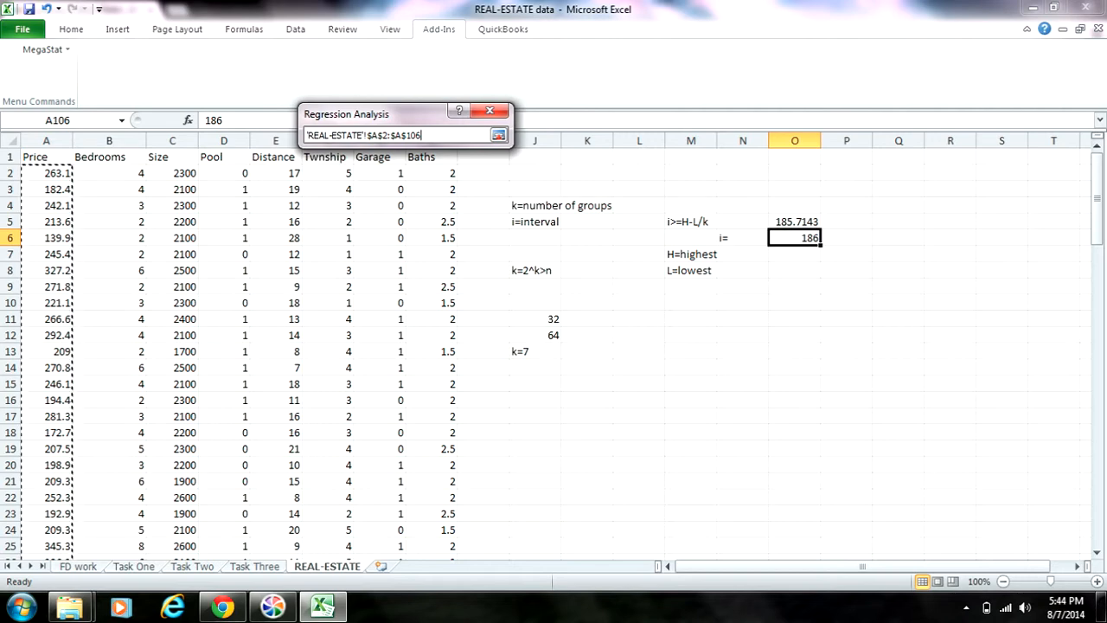
pyautogui.click(498, 135)
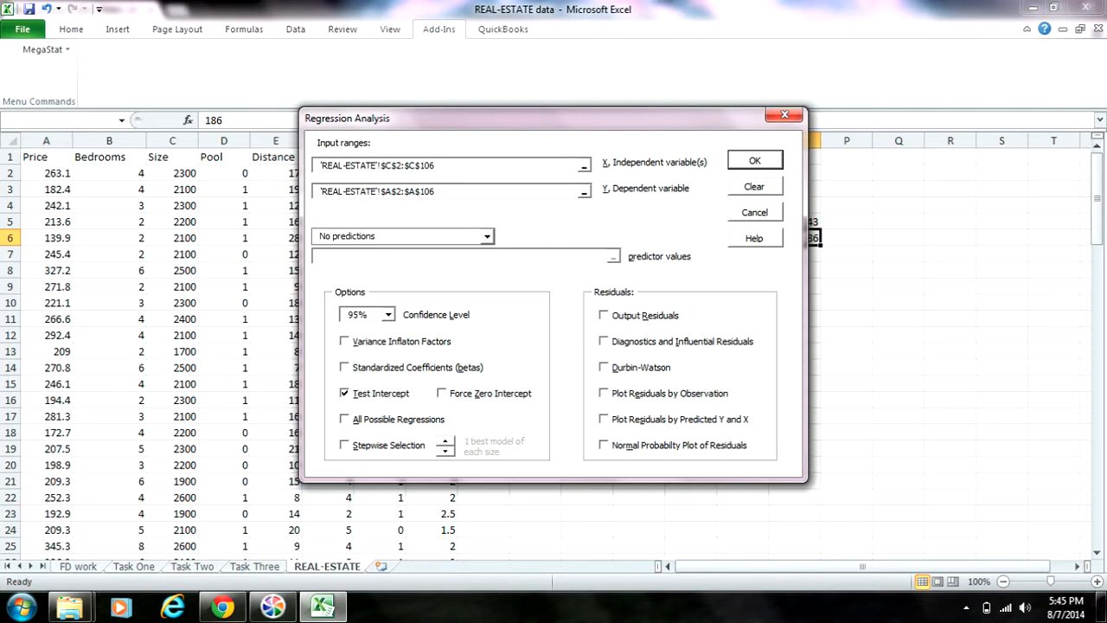
# Run the regression analysis and rename the resulting Output sheet as Task Four.
pyautogui.press('Return')
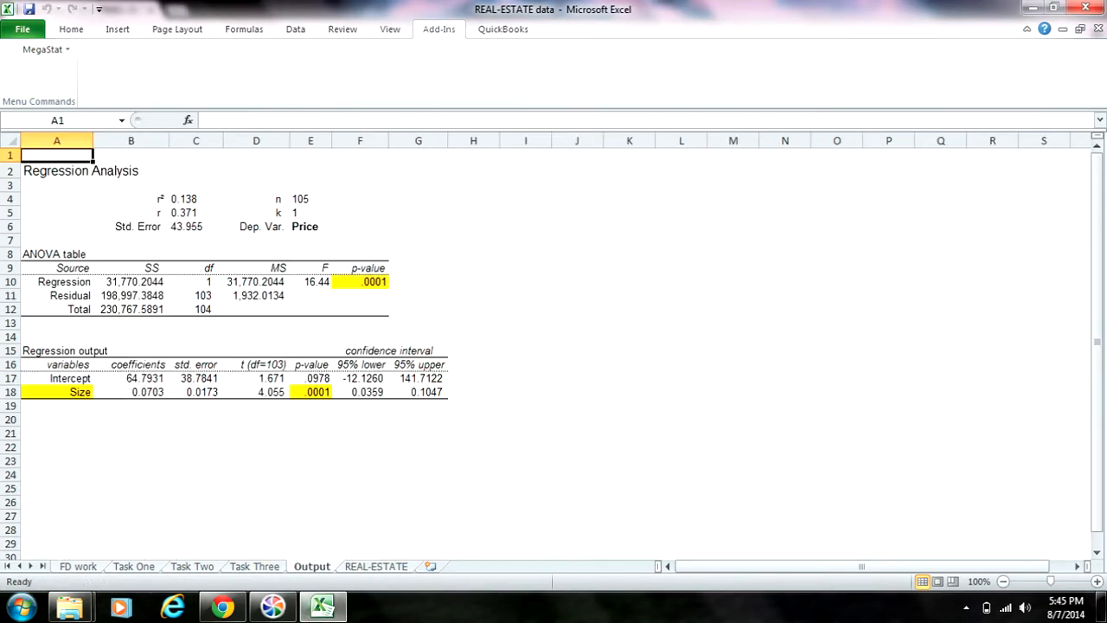
pyautogui.rightClick(313, 566)
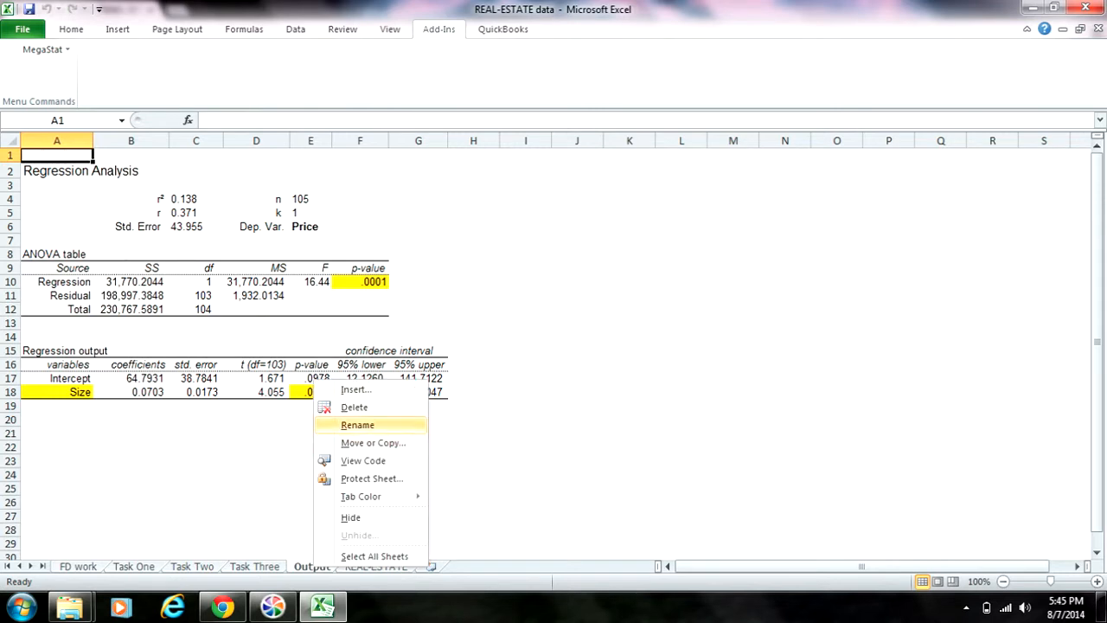
pyautogui.click(358, 425)
pyautogui.write('Task')
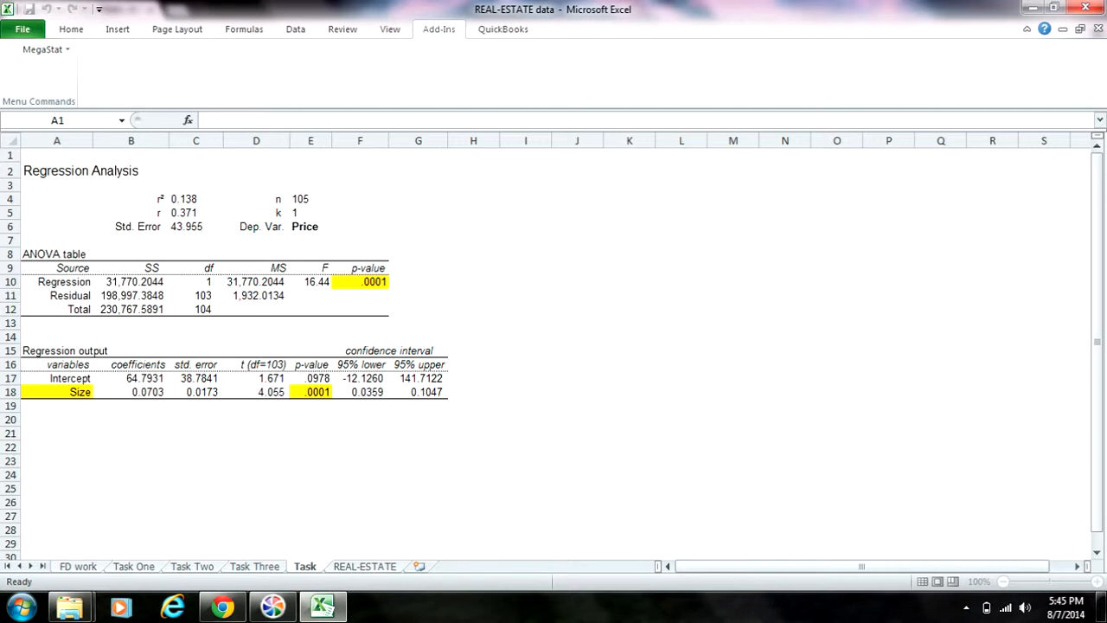
pyautogui.write(' Four')
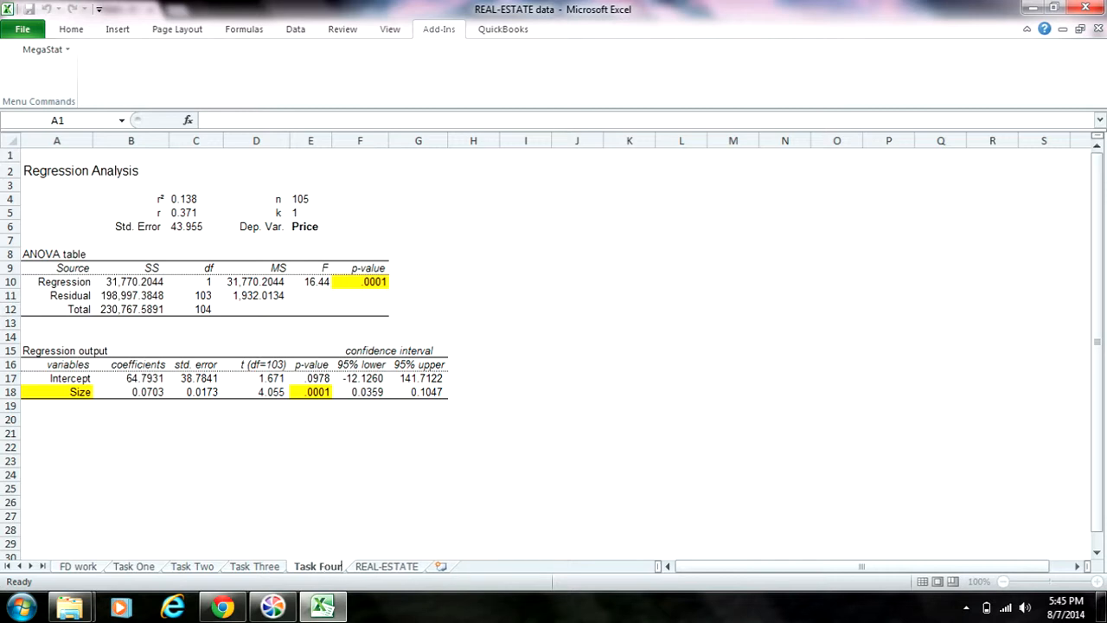
pyautogui.click(256, 433)
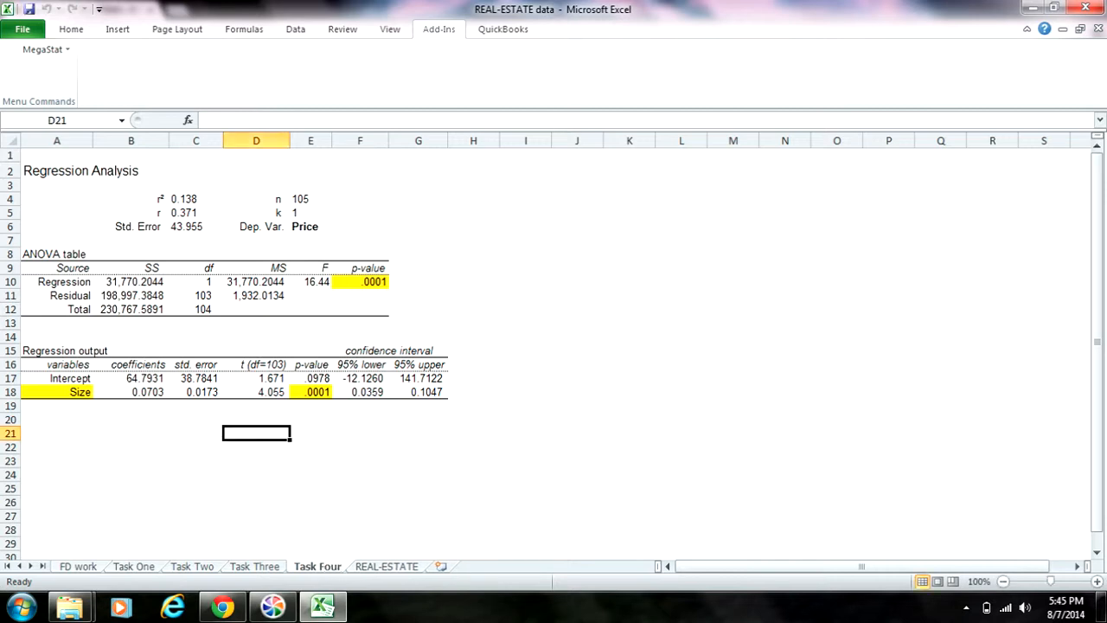
# Magnify the Task Four sheet to 150% and autofit the width of column D to its contents.
pyautogui.click(1097, 582)
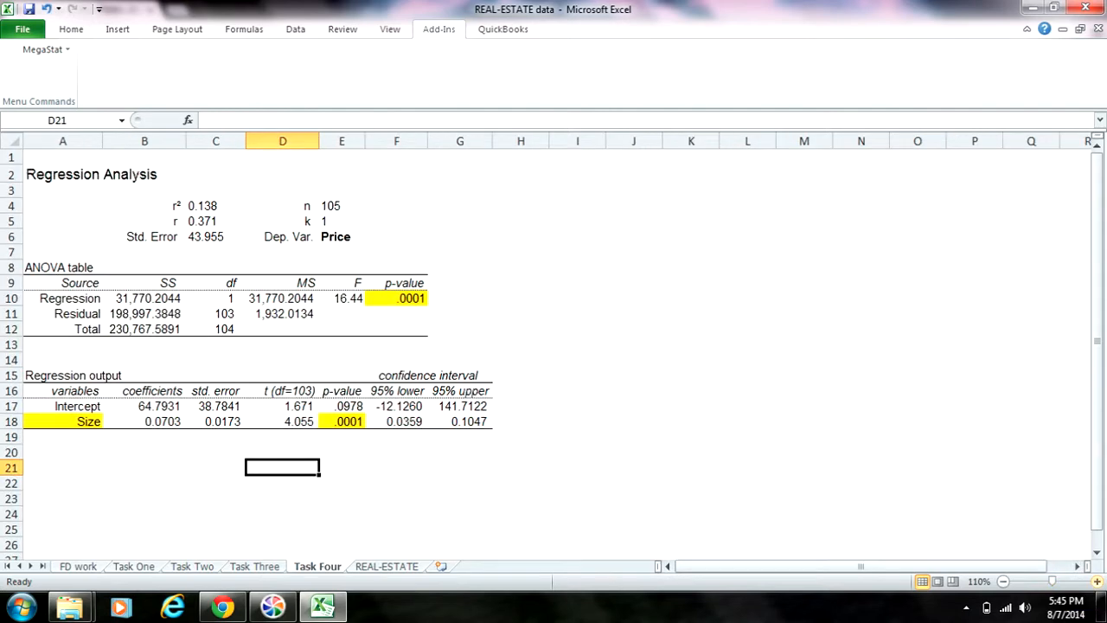
pyautogui.click(1097, 581)
pyautogui.click(1097, 581)
pyautogui.click(1097, 581)
pyautogui.click(1097, 581)
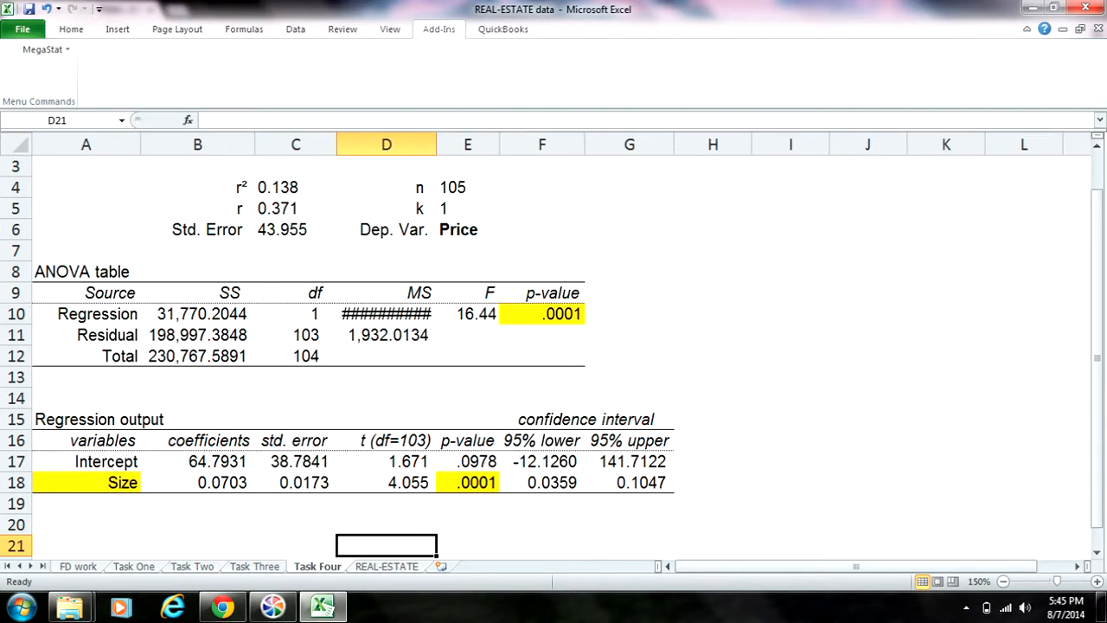
pyautogui.doubleClick(437, 144)
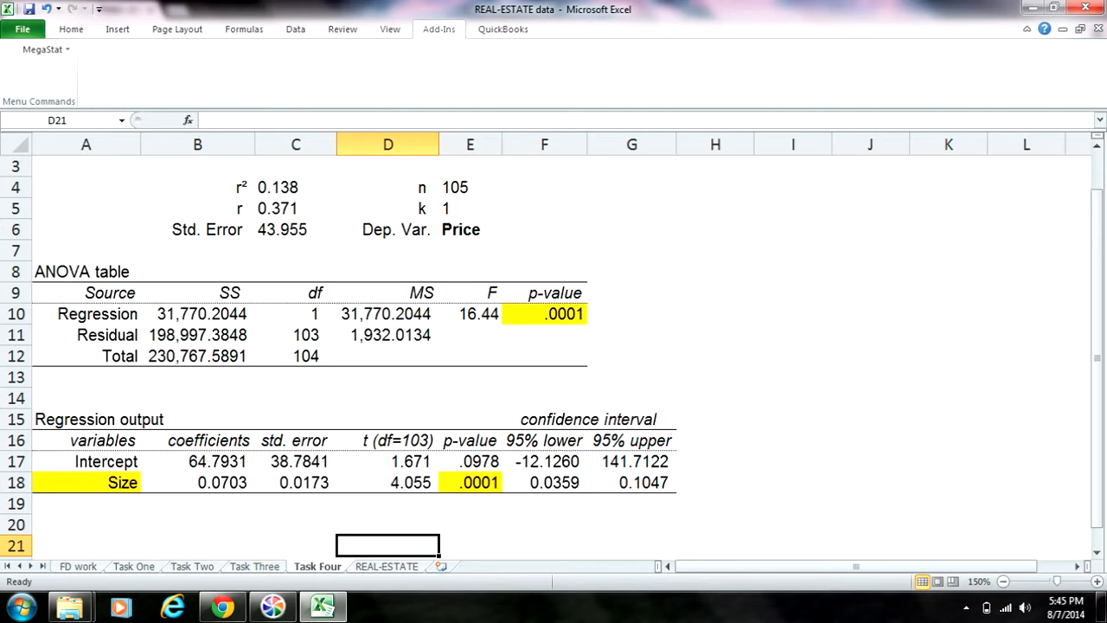
# Highlight the correlation coefficient label and value in B5:C5 with yellow fill.
pyautogui.moveTo(217, 208); pyautogui.dragTo(293, 209)
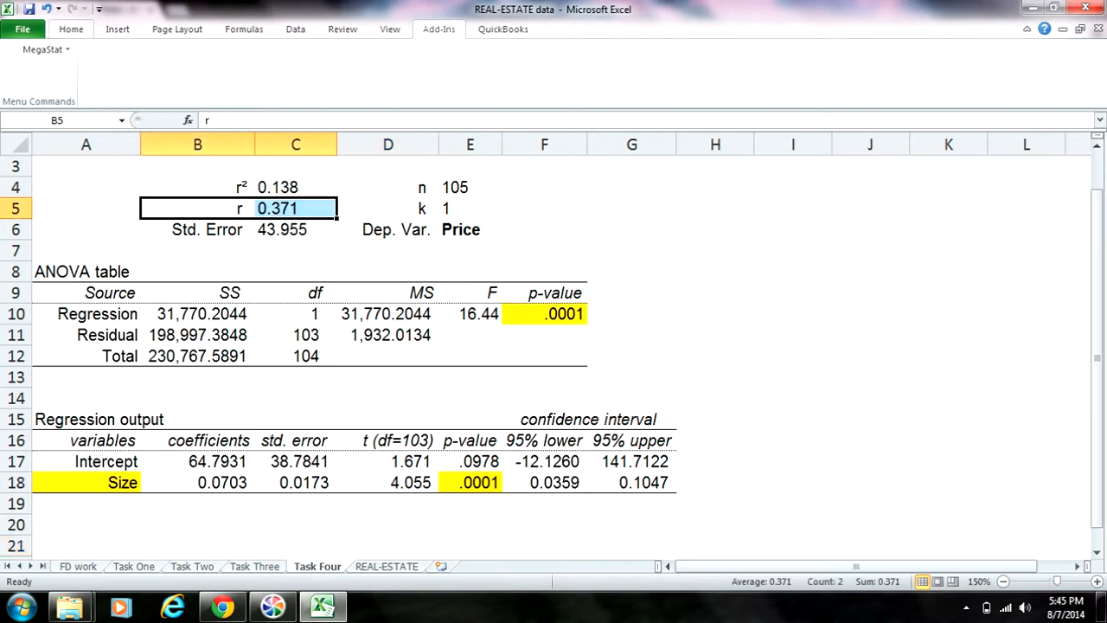
pyautogui.click(71, 28)
pyautogui.click(244, 80)
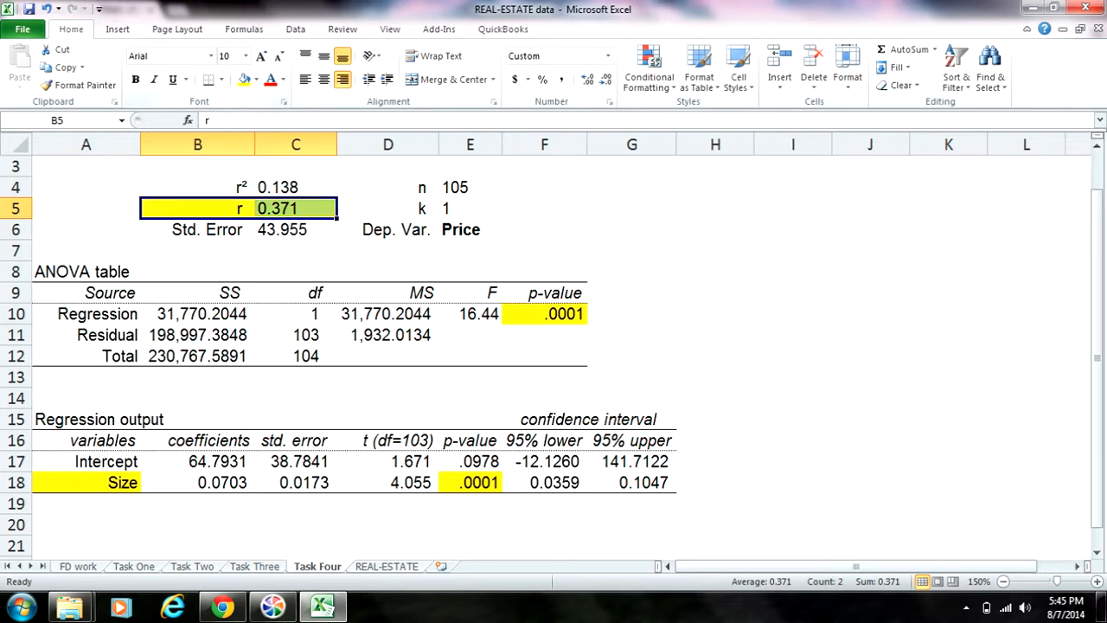
pyautogui.click(387, 335)
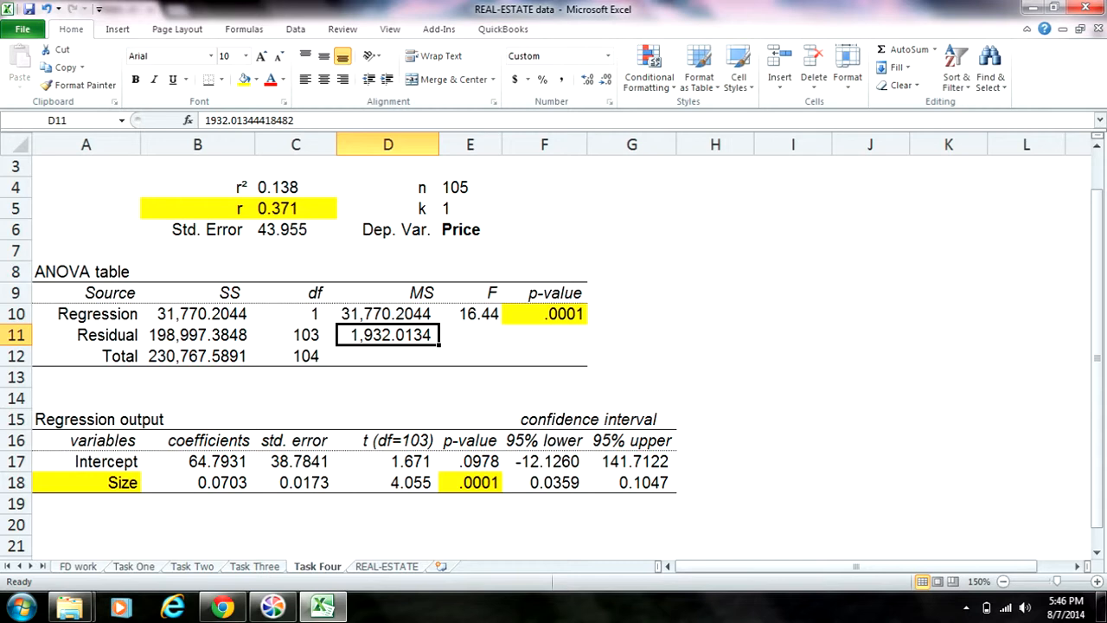
# Compare the Task Three scatterplot with the r value on the Task Four sheet, and return to the REAL-ESTATE sheet.
pyautogui.hotkey('ctrl', 'pageup')
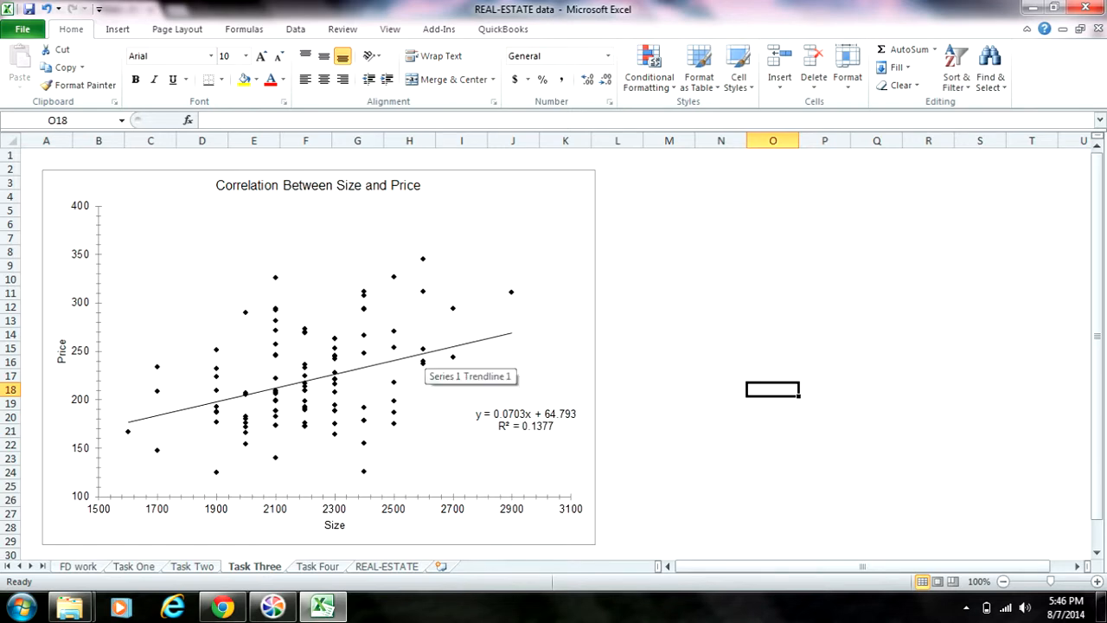
pyautogui.hotkey('ctrl', 'pagedown')
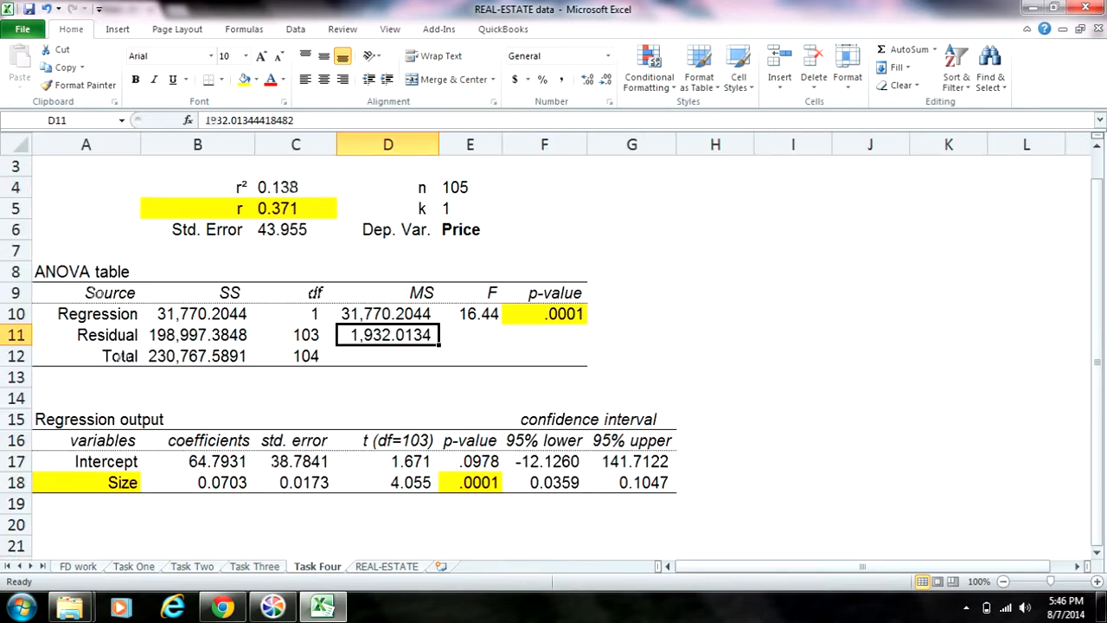
pyautogui.click(198, 209)
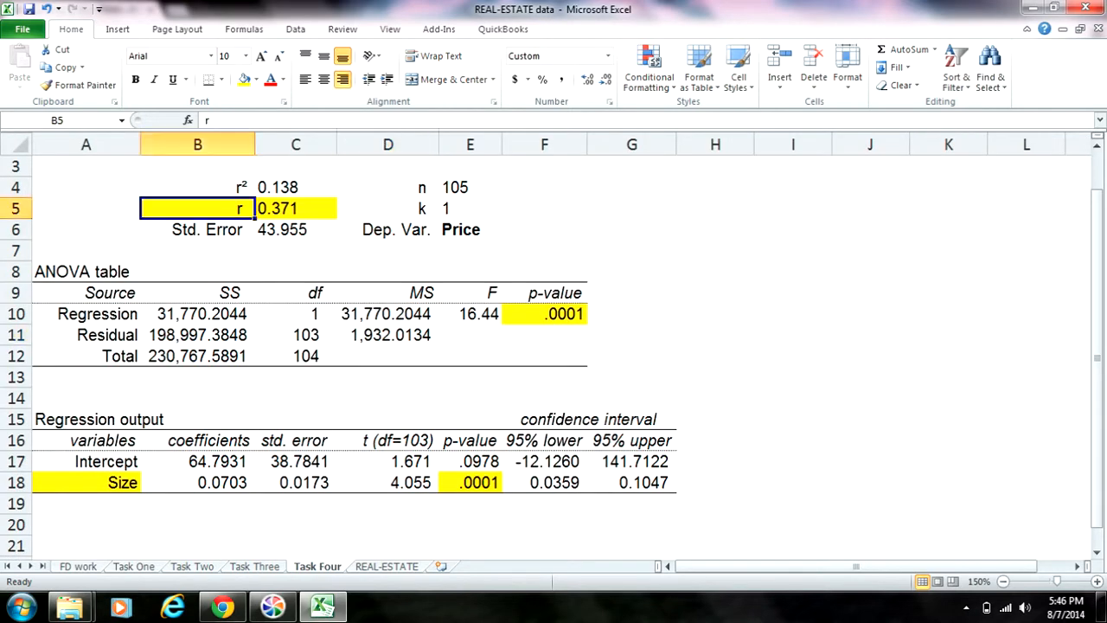
pyautogui.click(296, 208)
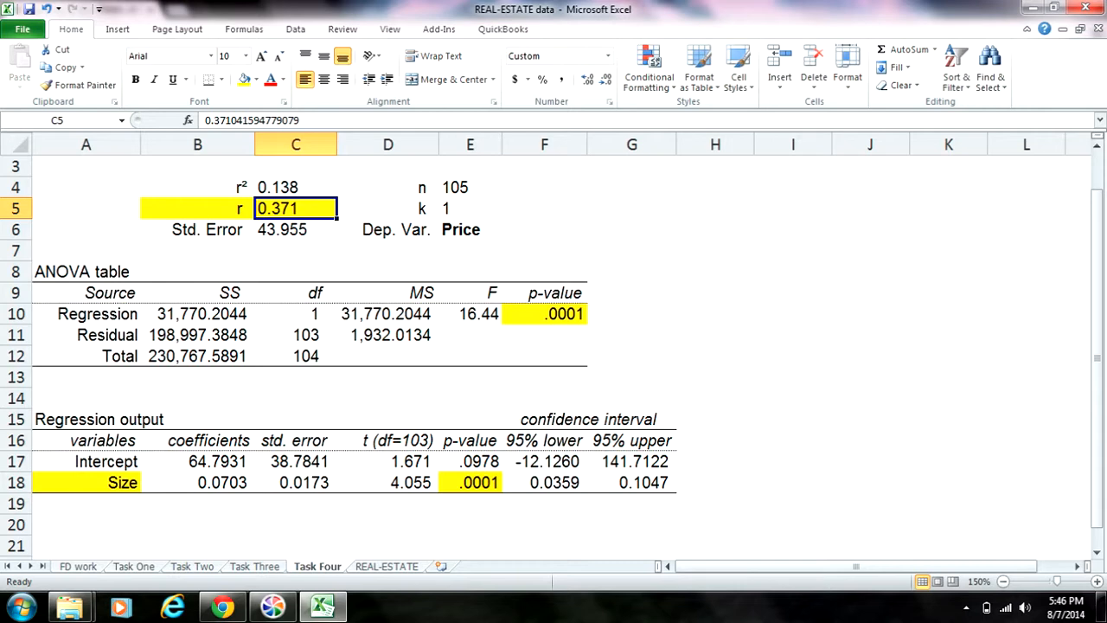
pyautogui.hotkey('ctrl', 'pageup')
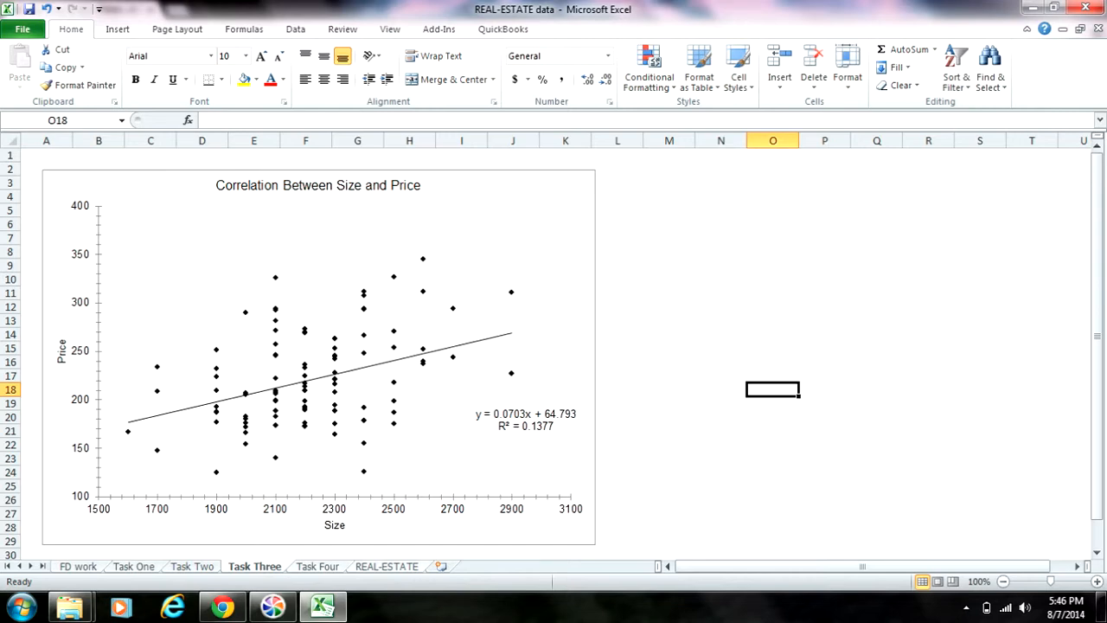
pyautogui.hotkey('ctrl', 'pagedown')
pyautogui.hotkey('ctrl', 'pagedown')
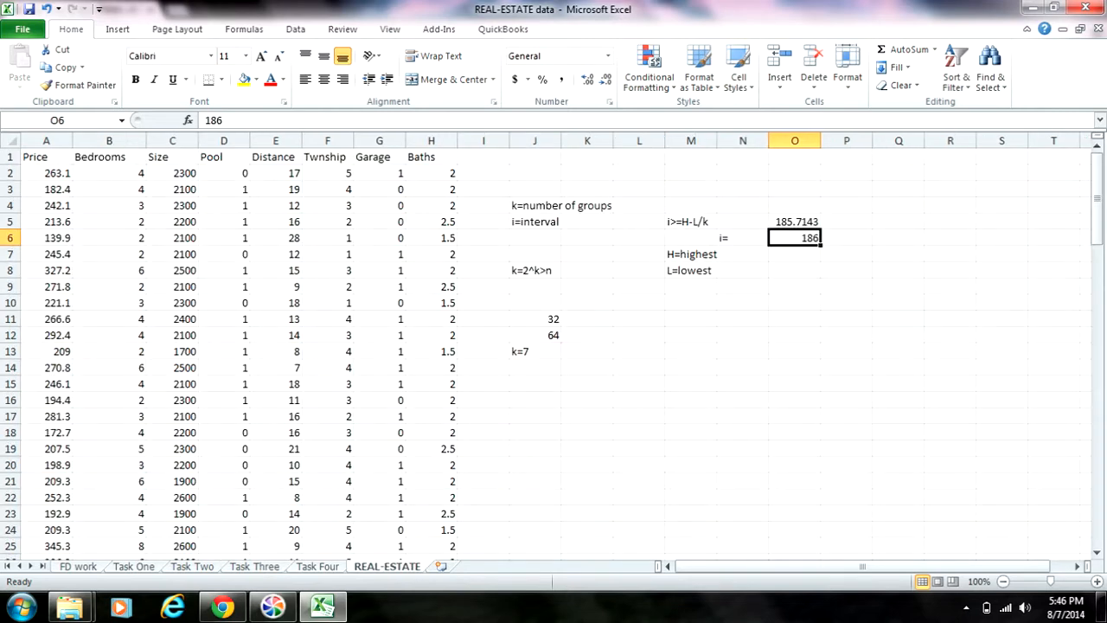